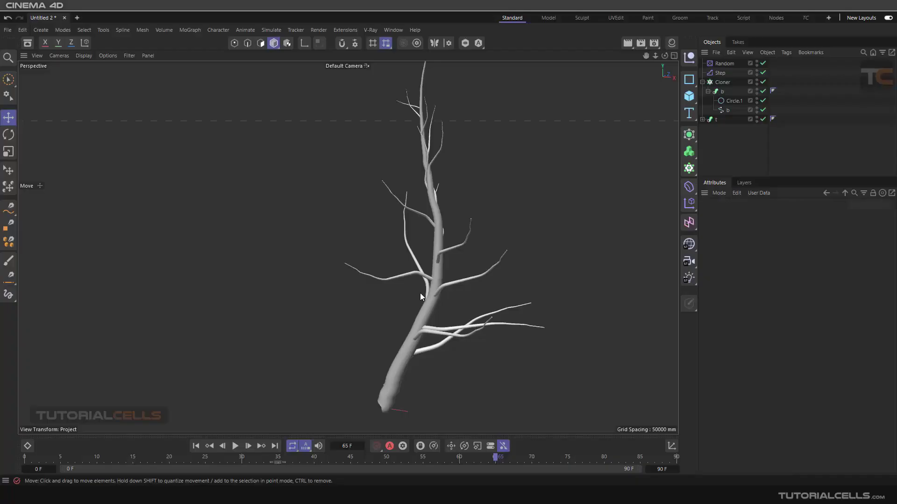
# Step: Play the finished tree's growth animation and stop it once the branches have grown
pyautogui.keyDown('alt'); pyautogui.moveTo(391, 316); pyautogui.dragTo(444, 315); pyautogui.keyUp('alt')
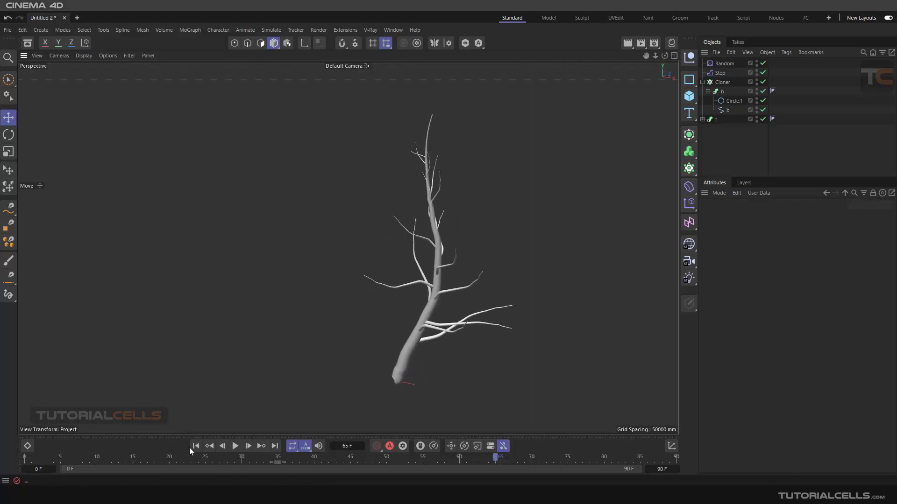
pyautogui.click(235, 446)
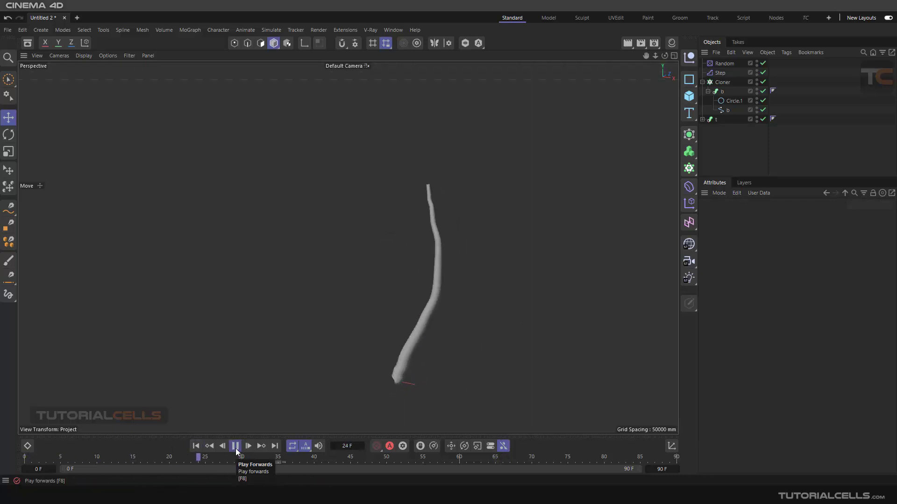
pyautogui.click(235, 446)
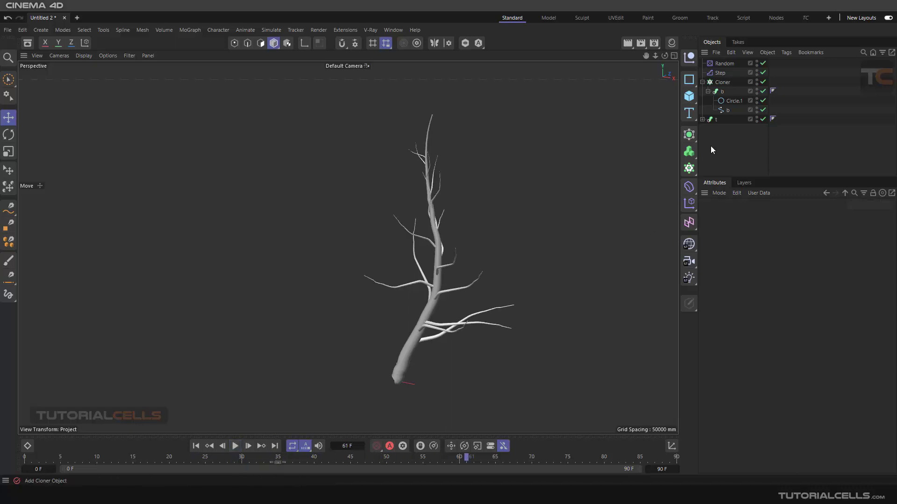
# Step: Examine the tree's object hierarchy and the settings of the trunk Sweep, the Cloner, and the Step and Random effectors
pyautogui.click(702, 119)
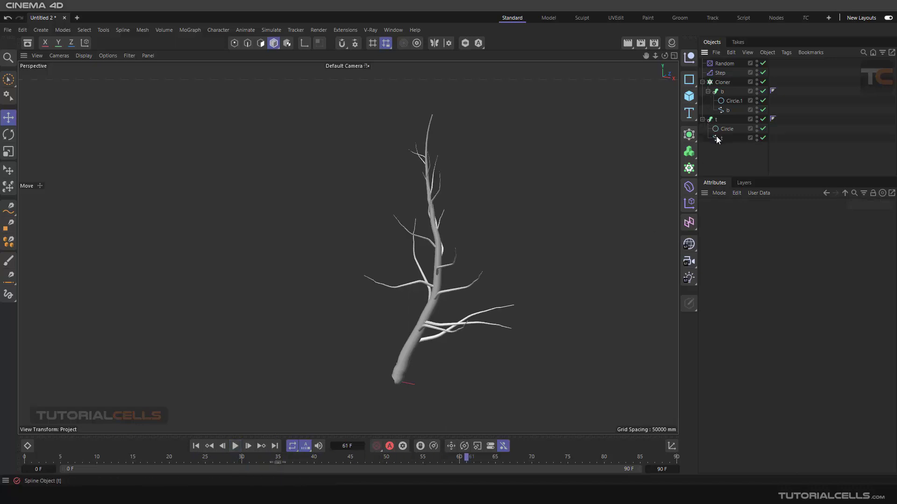
pyautogui.click(712, 119)
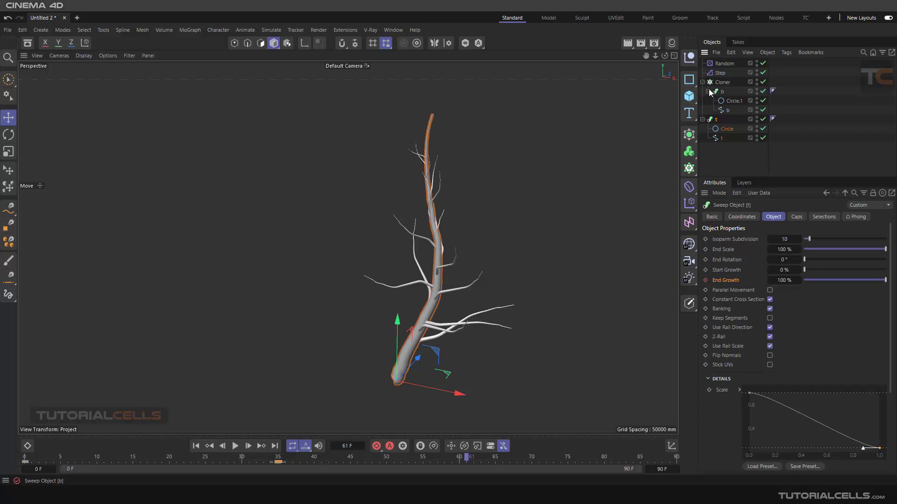
pyautogui.click(721, 83)
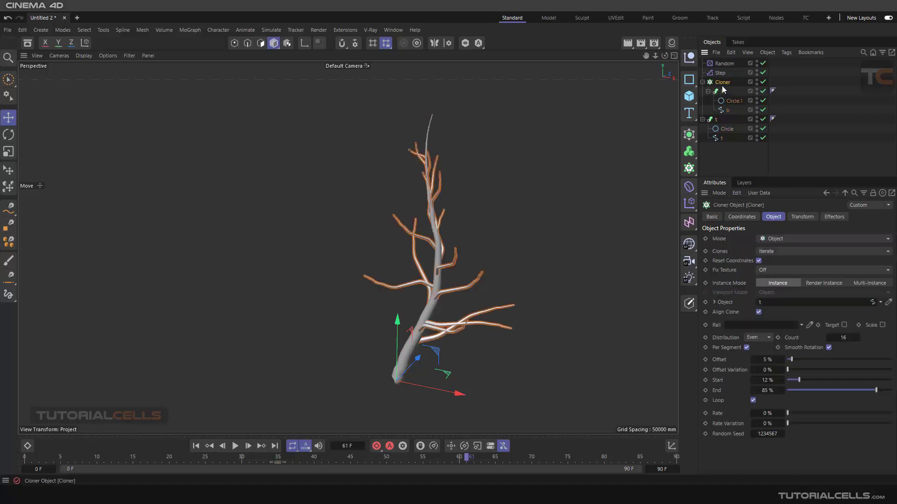
pyautogui.click(702, 82)
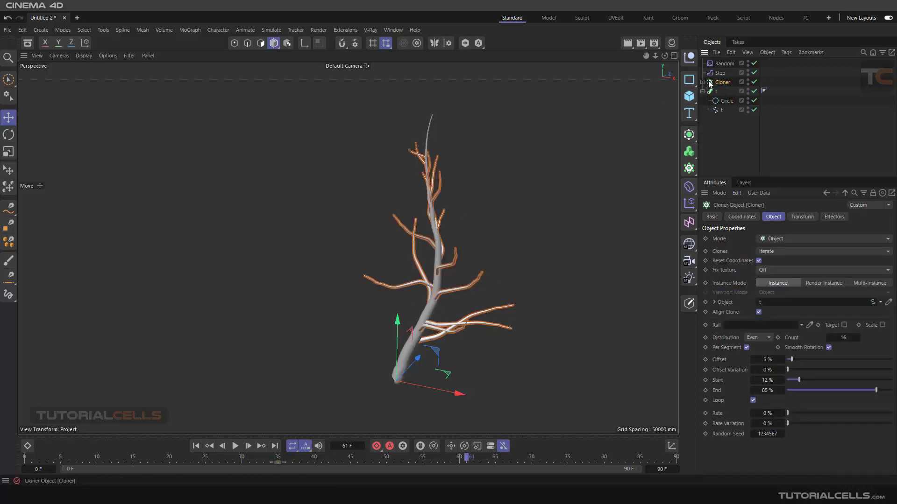
pyautogui.click(720, 73)
pyautogui.click(717, 65)
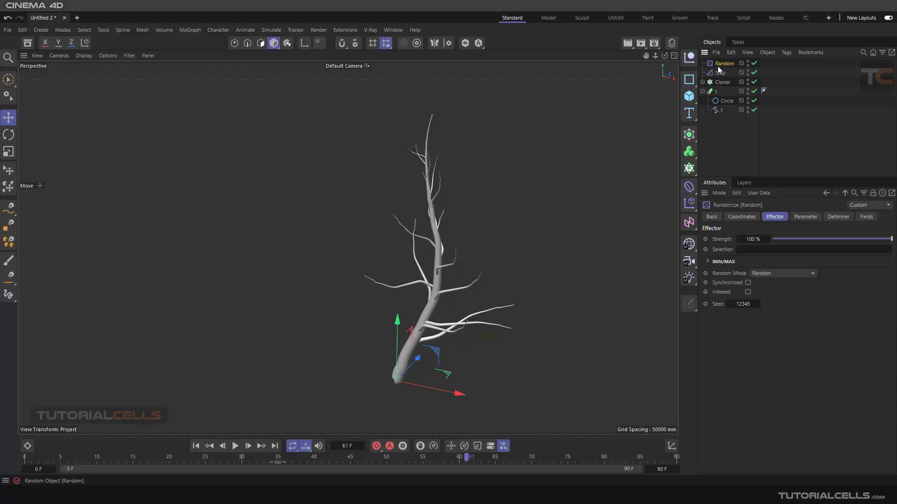
pyautogui.click(715, 73)
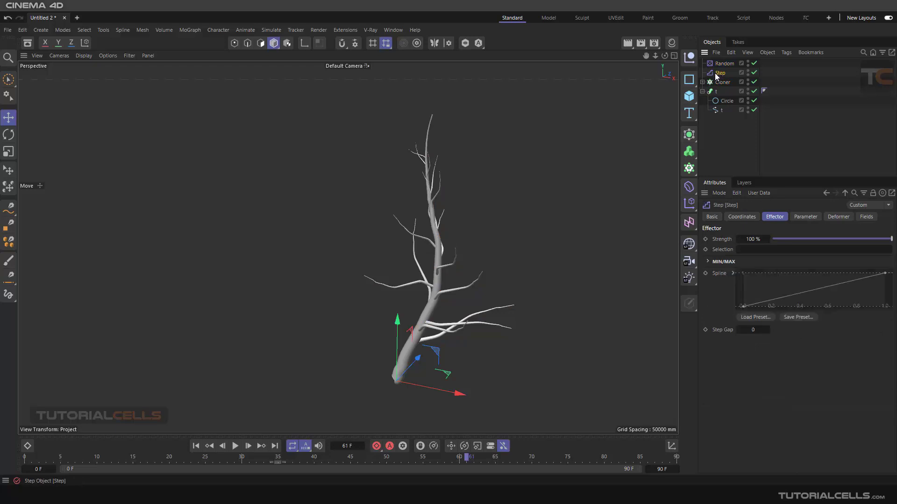
pyautogui.click(719, 65)
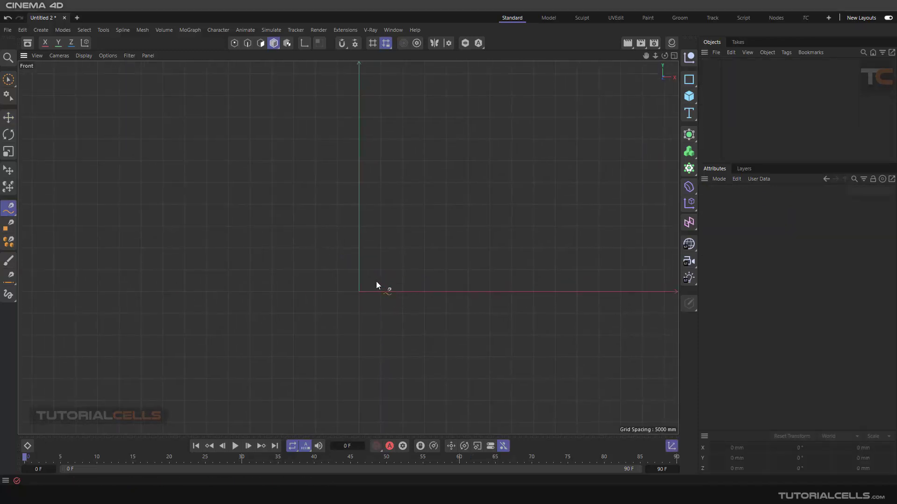
pyautogui.moveTo(9, 208); pyautogui.dragTo(31, 242)
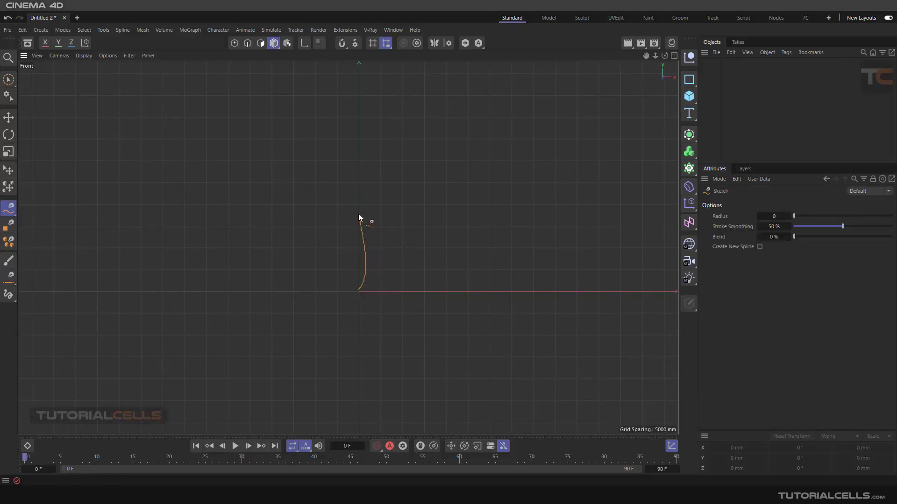
pyautogui.moveTo(387, 85); pyautogui.dragTo(385, 63)
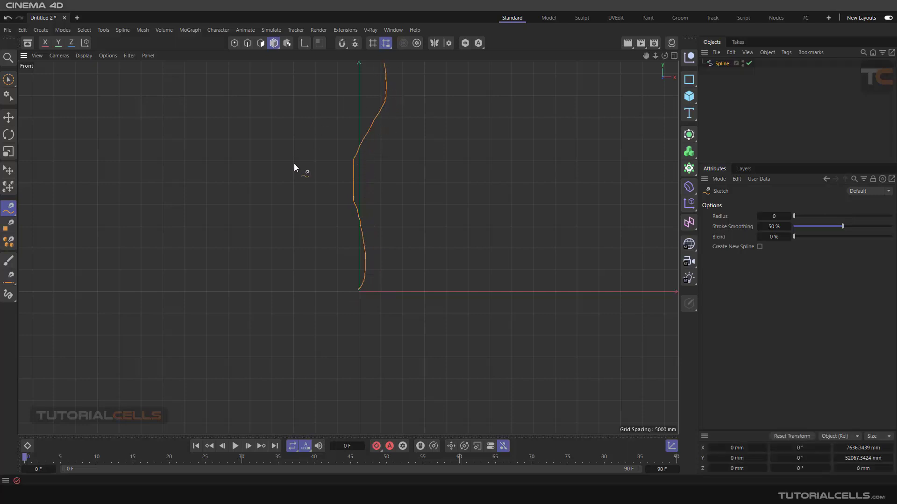
pyautogui.moveTo(370, 164)
pyautogui.mouseDown(button='middle')
pyautogui.moveTo(394, 190)
pyautogui.moveTo(380, 207)
pyautogui.mouseUp(button='middle')
pyautogui.press('Delete')
# Step: Sketch a wavy trunk spline about 43,300 mm tall upward from the origin in the front view and rename it t
pyautogui.moveTo(376, 362)
pyautogui.mouseDown()
pyautogui.moveTo(417, 262)
pyautogui.moveTo(411, 169)
pyautogui.moveTo(427, 72)
pyautogui.mouseUp()
pyautogui.scroll(-5, 433, 219)
pyautogui.doubleClick(722, 63)
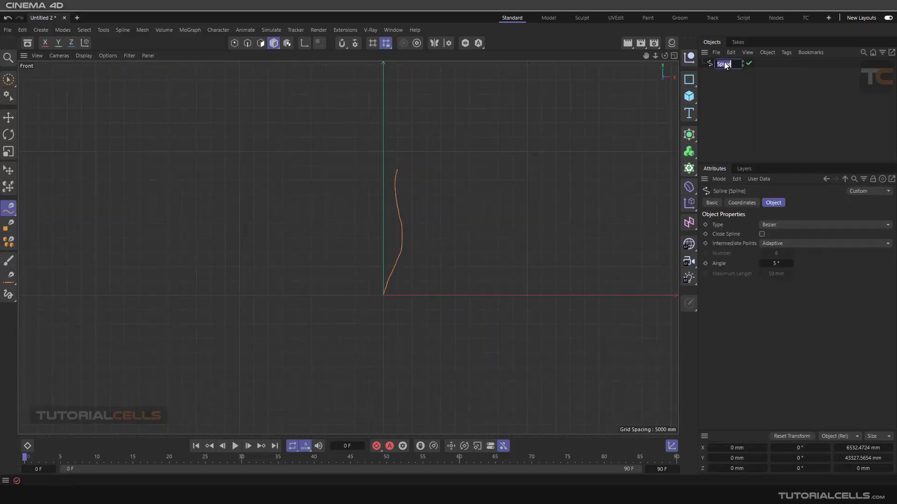
pyautogui.write('t')
pyautogui.press('Return')
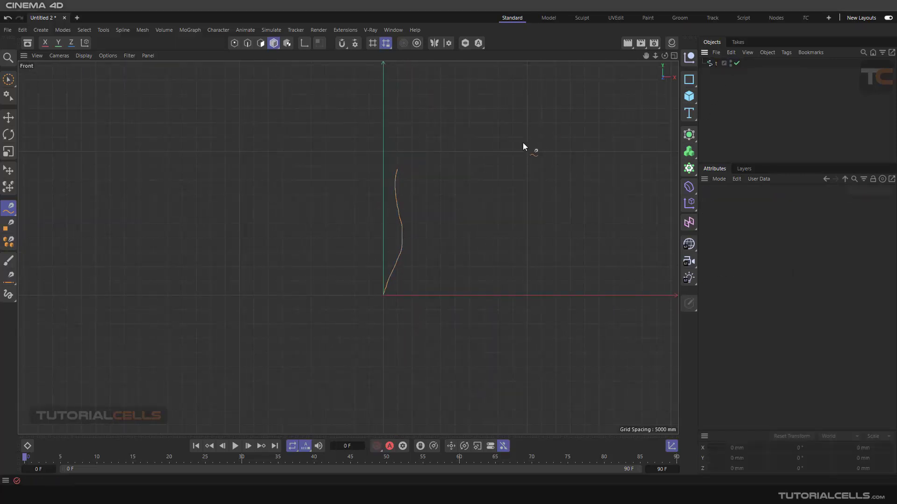
# Step: Sketch a separate branch spline about 16,000 mm wide and 7,200 mm high beside the trunk's base and rename it b
pyautogui.scroll(3, 422, 299)
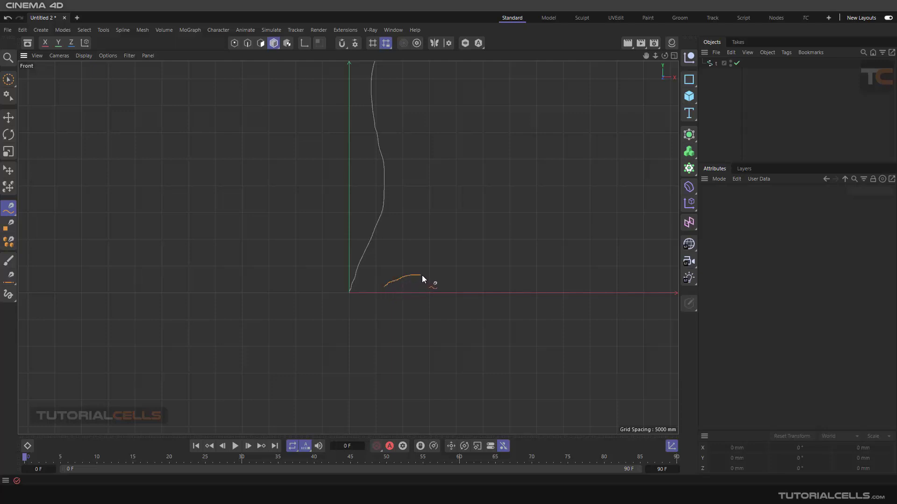
pyautogui.moveTo(464, 263); pyautogui.dragTo(489, 235)
pyautogui.hotkey('ctrl', 'z')
pyautogui.scroll(4, 469, 275)
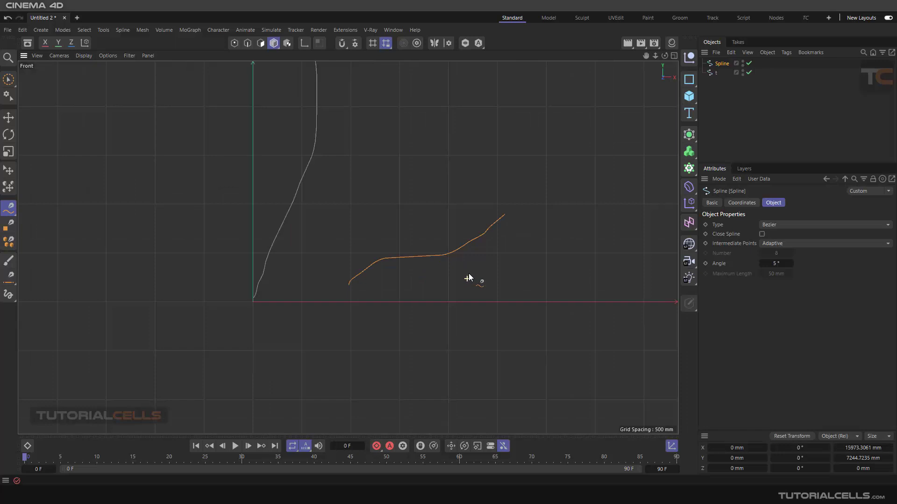
pyautogui.scroll(-4, 470, 265)
pyautogui.doubleClick(722, 64)
pyautogui.write('b')
pyautogui.click(721, 86)
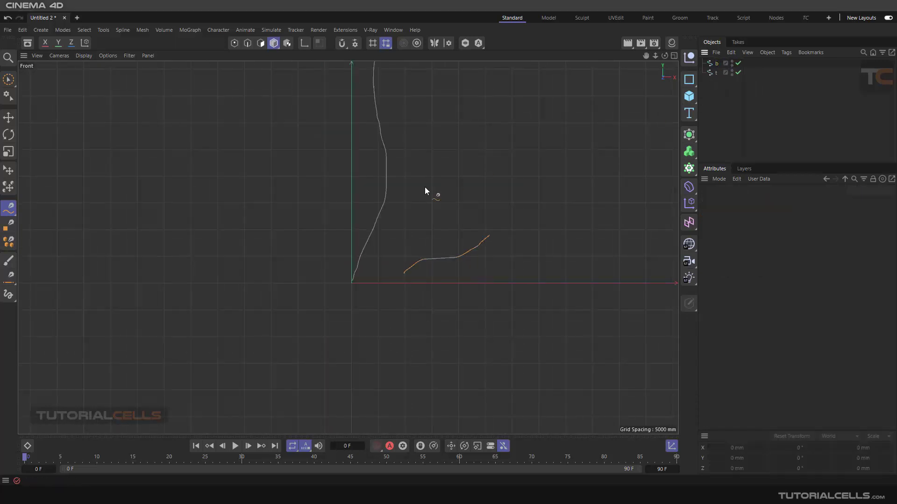
# Step: Return to the perspective view with the Move tool active and check the branch spline b and trunk spline t
pyautogui.click(9, 117)
pyautogui.middleClick(360, 210)
pyautogui.middleClick(296, 168)
pyautogui.keyDown('alt'); pyautogui.moveTo(296, 170); pyautogui.dragTo(466, 252); pyautogui.keyUp('alt')
pyautogui.scroll(-10, 466, 252)
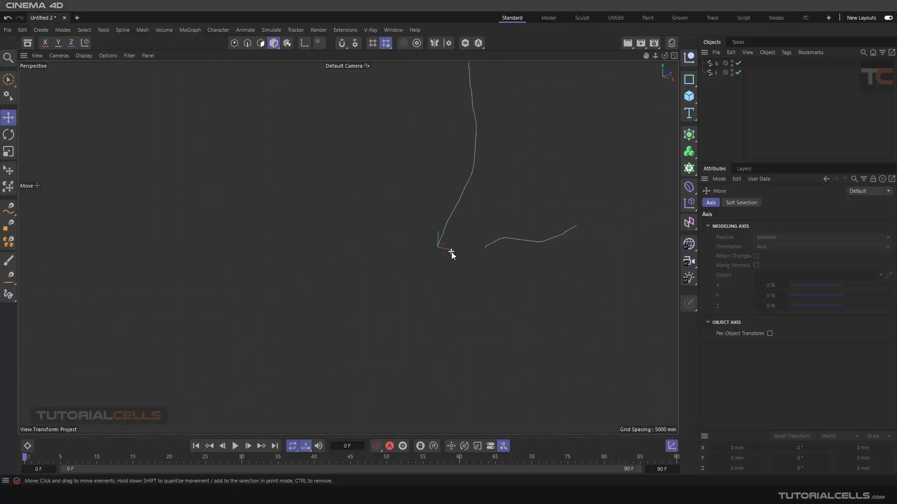
pyautogui.keyDown('alt'); pyautogui.moveTo(457, 240); pyautogui.dragTo(369, 298, button='middle'); pyautogui.keyUp('alt')
pyautogui.scroll(4, 424, 268)
pyautogui.keyDown('alt'); pyautogui.moveTo(369, 298); pyautogui.dragTo(413, 292); pyautogui.keyUp('alt')
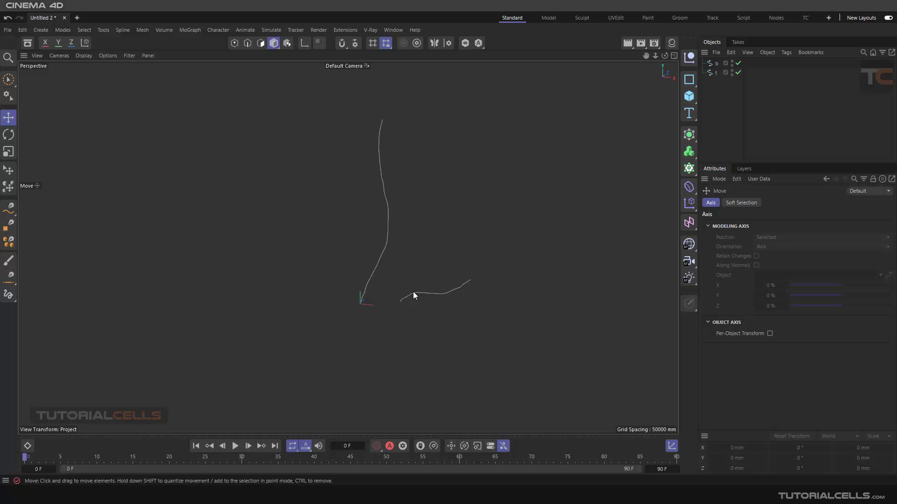
pyautogui.click(414, 292)
pyautogui.scroll(2, 390, 298)
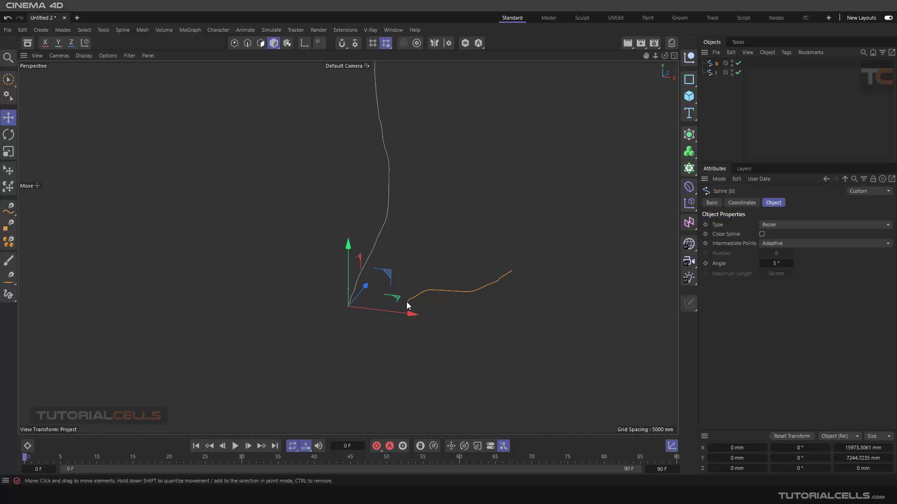
pyautogui.scroll(-1, 408, 298)
pyautogui.scroll(-1, 421, 241)
pyautogui.click(376, 236)
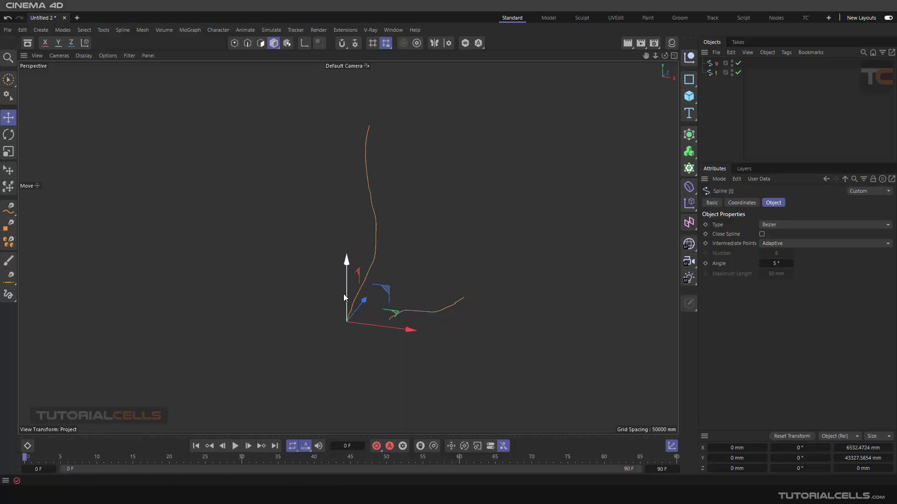
# Step: Add a circle spline and a Sweep object, and duplicate both so the trunk and the branch each have a pair
pyautogui.click(689, 79)
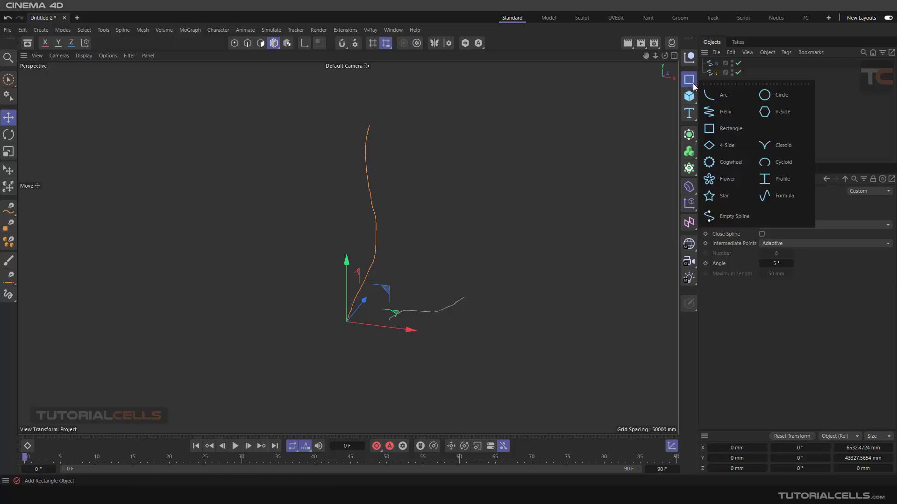
pyautogui.click(767, 97)
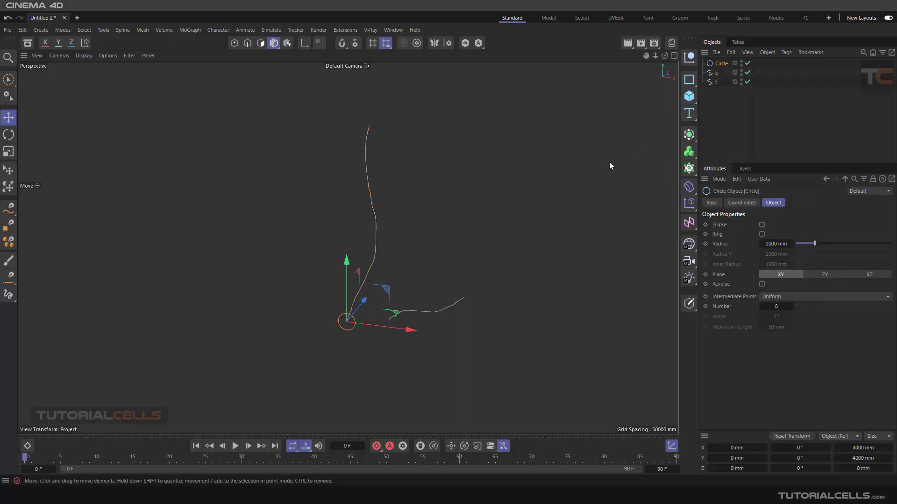
pyautogui.click(688, 134)
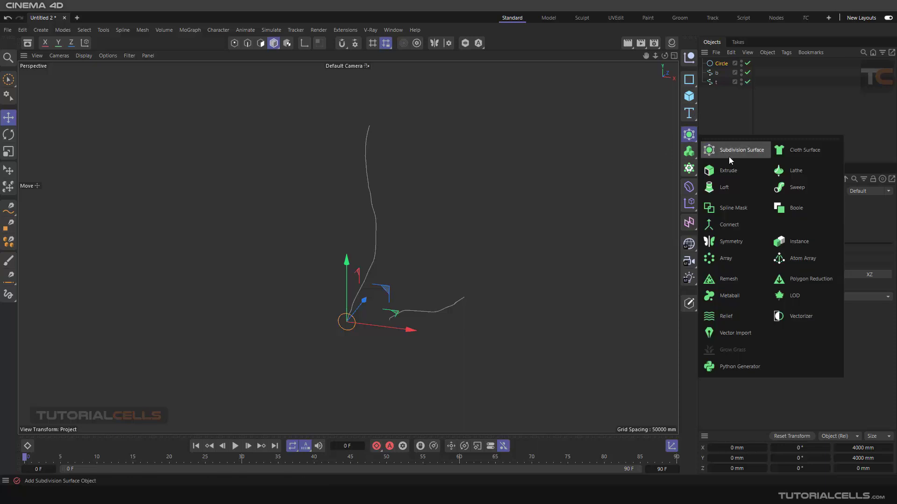
pyautogui.click(793, 186)
pyautogui.keyDown('ctrl'); pyautogui.moveTo(722, 63); pyautogui.dragTo(722, 89); pyautogui.keyUp('ctrl')
pyautogui.hotkey('ctrl', 'z')
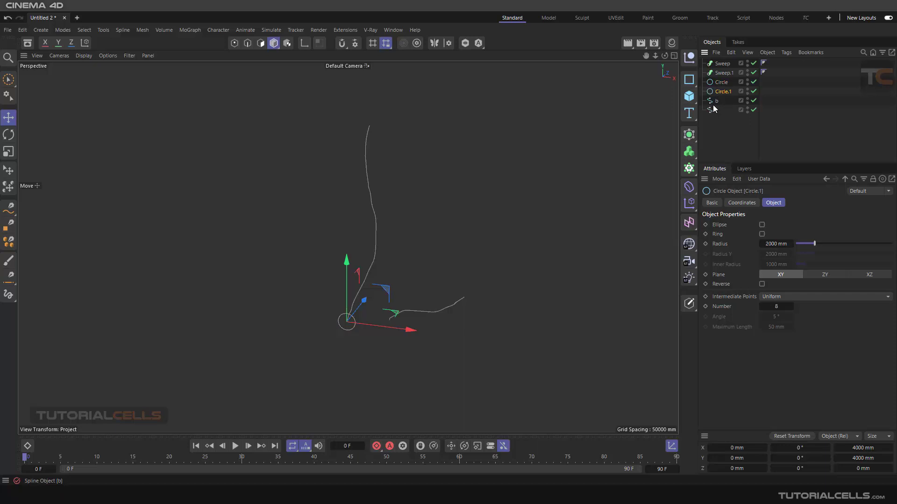
# Step: Rename the first Sweep object t and nest the first circle and spline t inside it, with the circle above the spline
pyautogui.click(719, 83)
pyautogui.moveTo(717, 86); pyautogui.dragTo(721, 67)
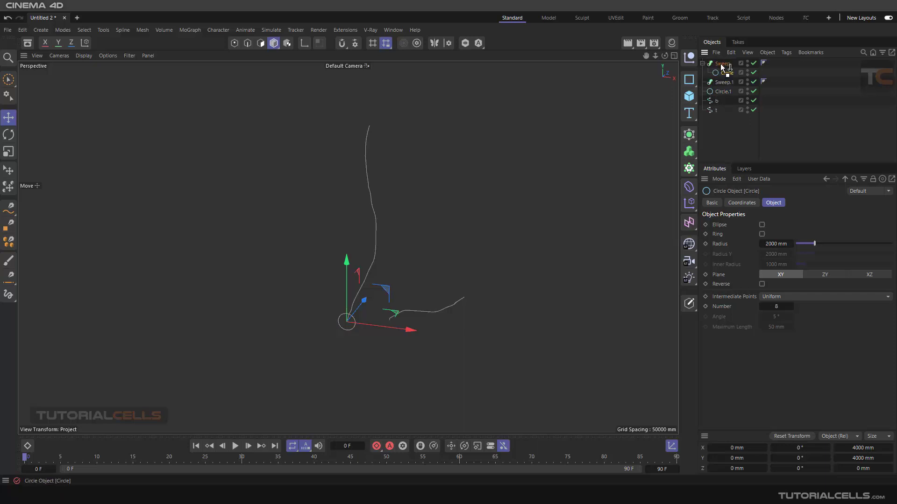
pyautogui.doubleClick(721, 64)
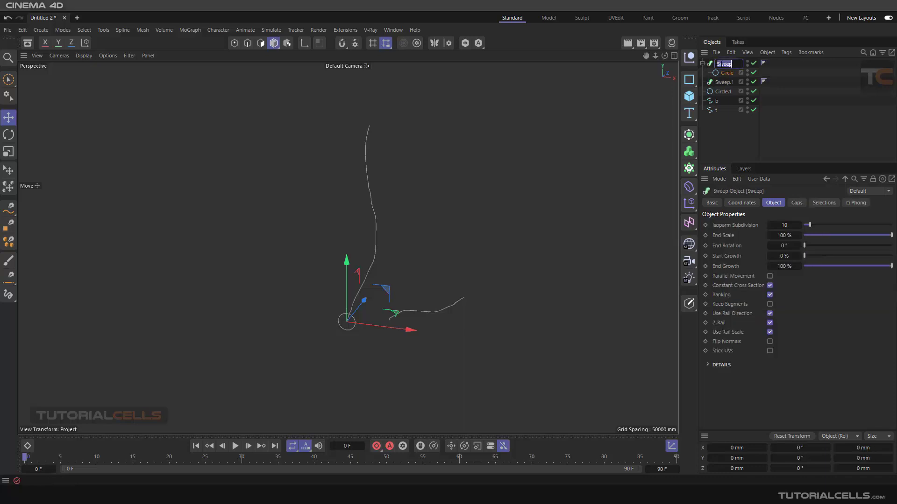
pyautogui.write('b')
pyautogui.click(716, 128)
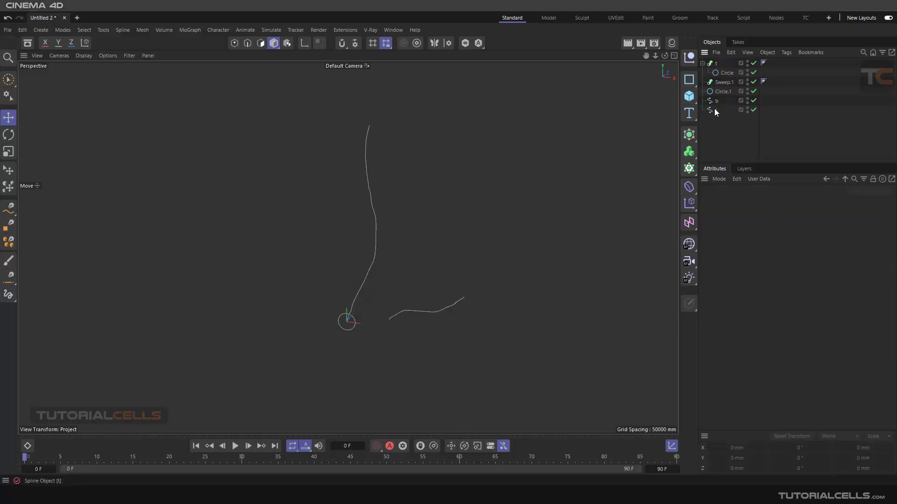
pyautogui.moveTo(723, 79); pyautogui.dragTo(723, 80)
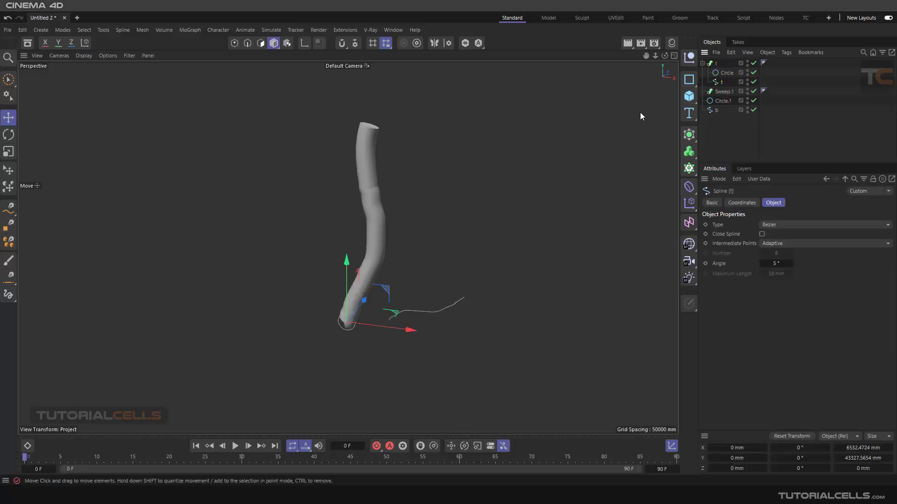
# Step: Set the trunk circle's radius to 1034 mm and taper the trunk by lowering its Sweep's Scale curve end point to the graph's bottom
pyautogui.click(726, 74)
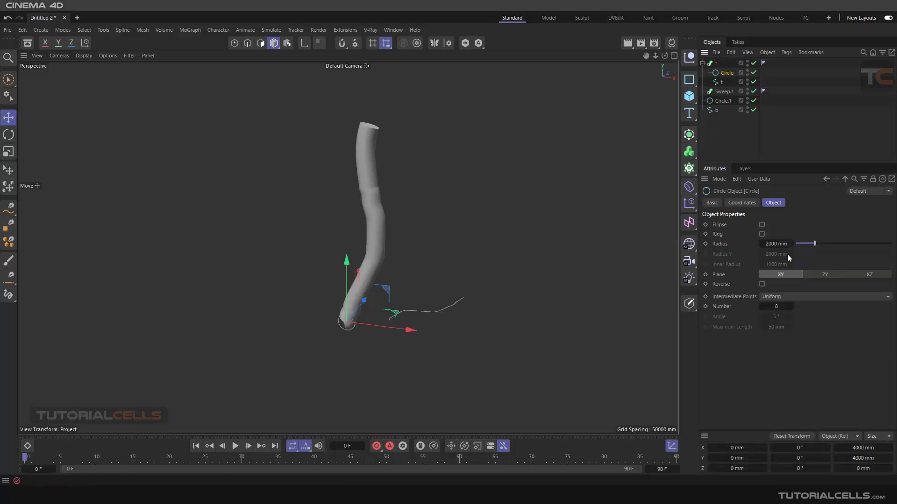
pyautogui.moveTo(784, 244); pyautogui.dragTo(802, 250)
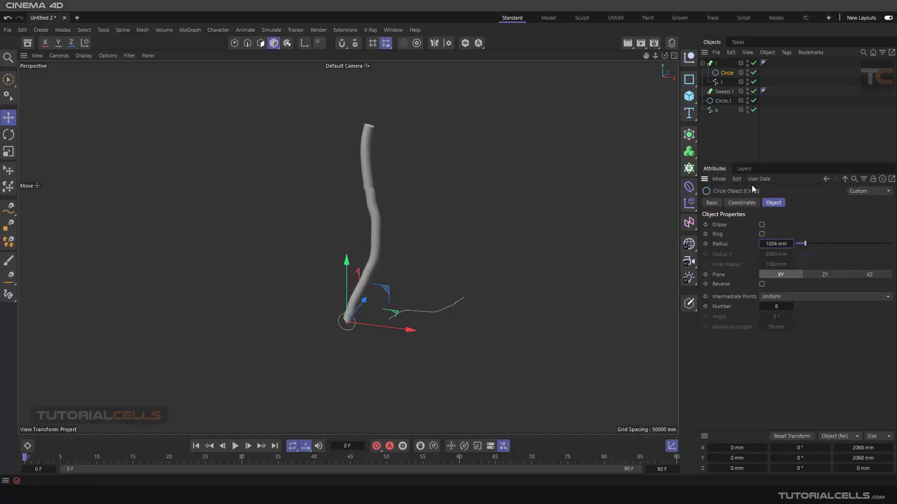
pyautogui.click(717, 65)
pyautogui.click(707, 365)
pyautogui.scroll(-3, 808, 380)
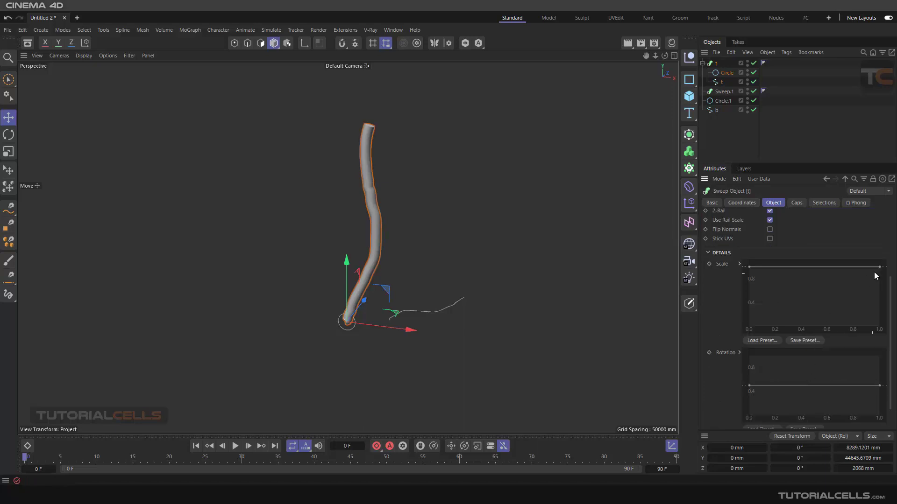
pyautogui.moveTo(879, 267); pyautogui.dragTo(880, 322)
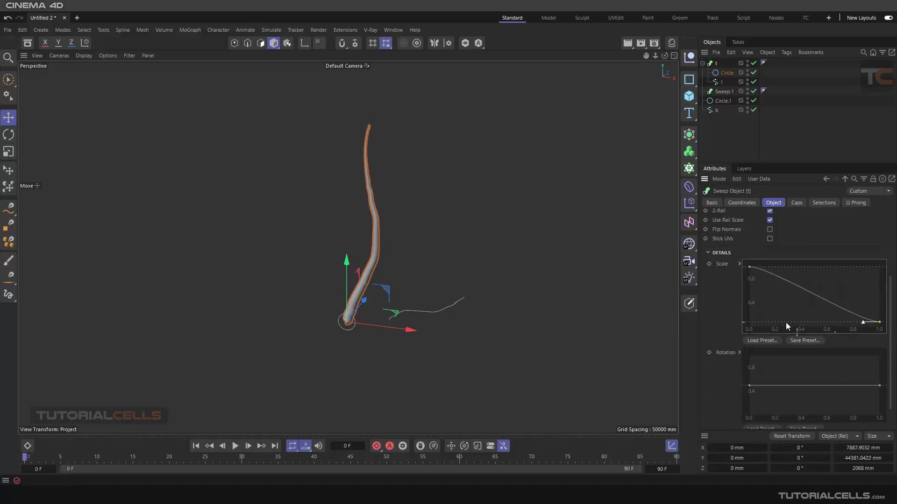
pyautogui.click(444, 251)
pyautogui.moveTo(420, 259)
pyautogui.keyDown('alt'); pyautogui.mouseDown()
pyautogui.moveTo(364, 262)
pyautogui.moveTo(421, 270)
pyautogui.mouseUp(); pyautogui.keyUp('alt')
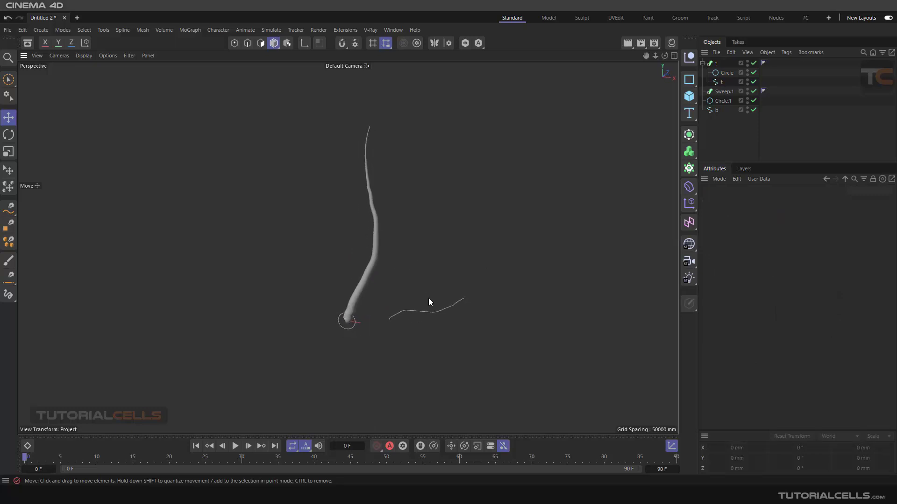
# Step: Nest the second circle and the branch spline b inside the second Sweep, with the circle above the spline
pyautogui.click(722, 93)
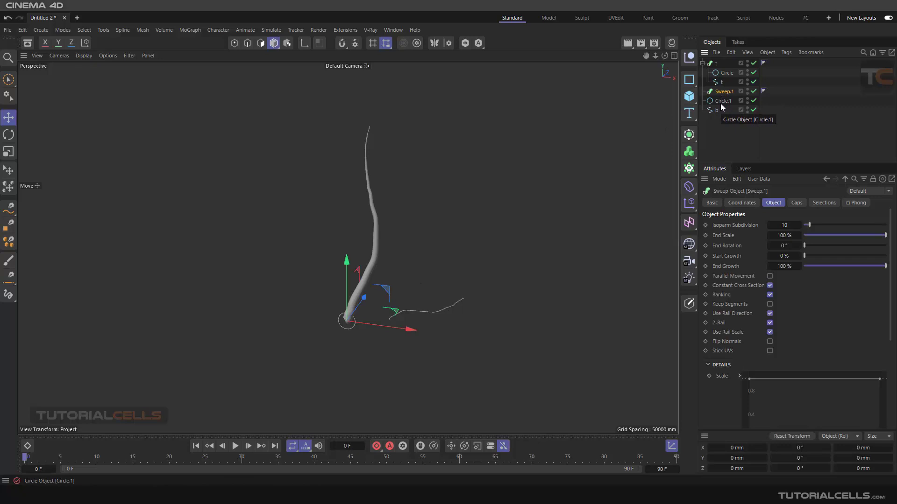
pyautogui.click(720, 103)
pyautogui.moveTo(719, 103)
pyautogui.mouseDown()
pyautogui.moveTo(722, 95)
pyautogui.moveTo(722, 108)
pyautogui.mouseUp()
pyautogui.click(724, 92)
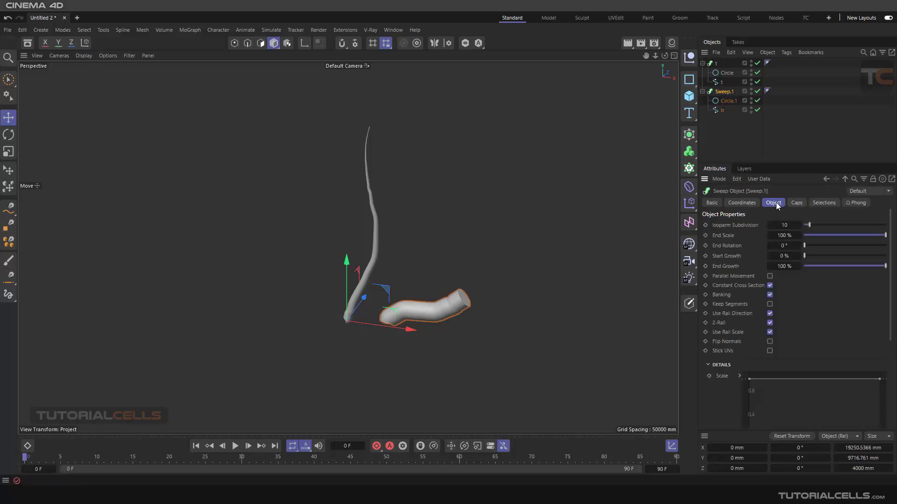
# Step: Set the branch circle's radius to 310 mm and taper the branch by lowering its Sweep's Scale curve end point to the graph's bottom
pyautogui.click(726, 102)
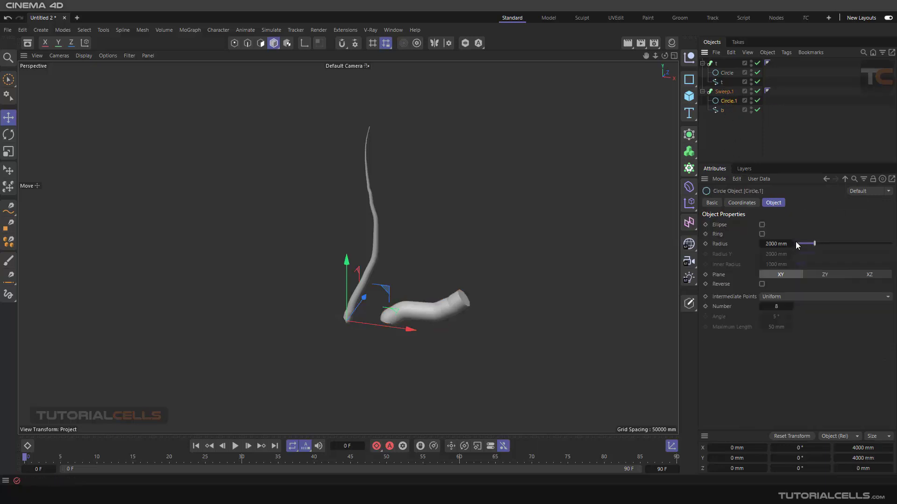
pyautogui.moveTo(813, 243); pyautogui.dragTo(799, 242)
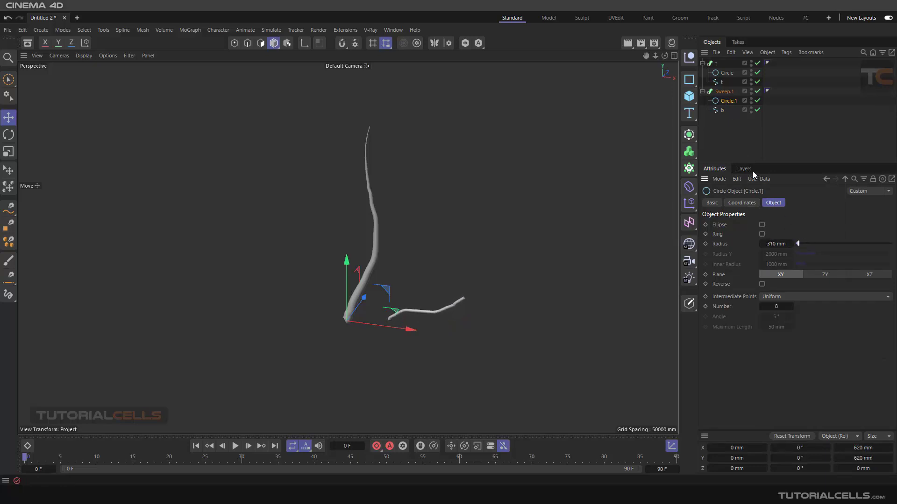
pyautogui.click(724, 92)
pyautogui.moveTo(875, 380); pyautogui.dragTo(878, 439)
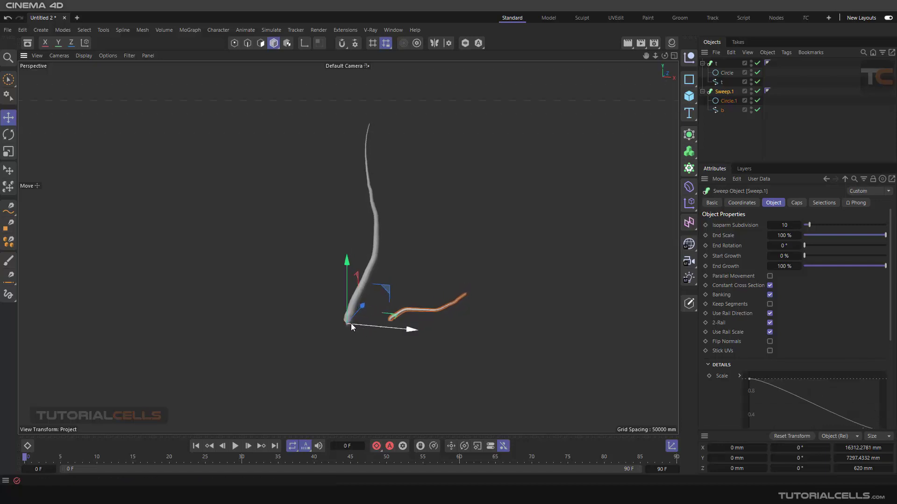
# Step: Rename the branch's Sweep object b and clear the selection
pyautogui.doubleClick(725, 92)
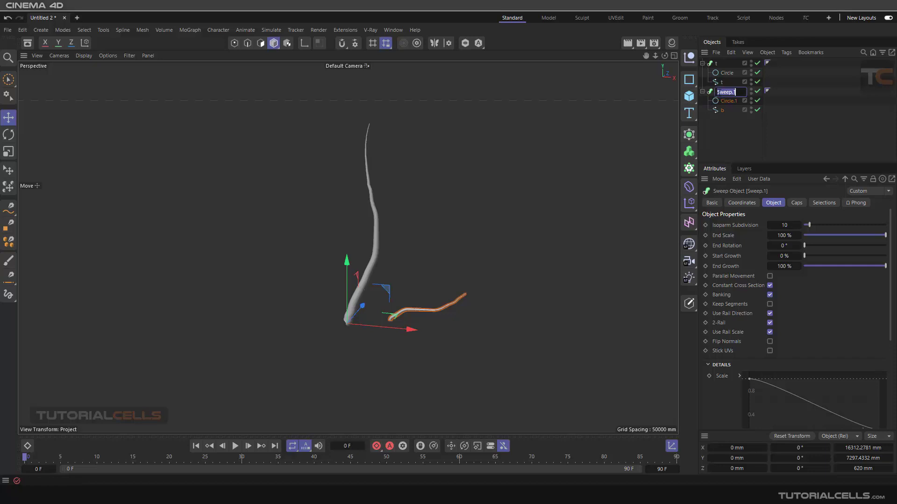
pyautogui.write('b')
pyautogui.click(718, 135)
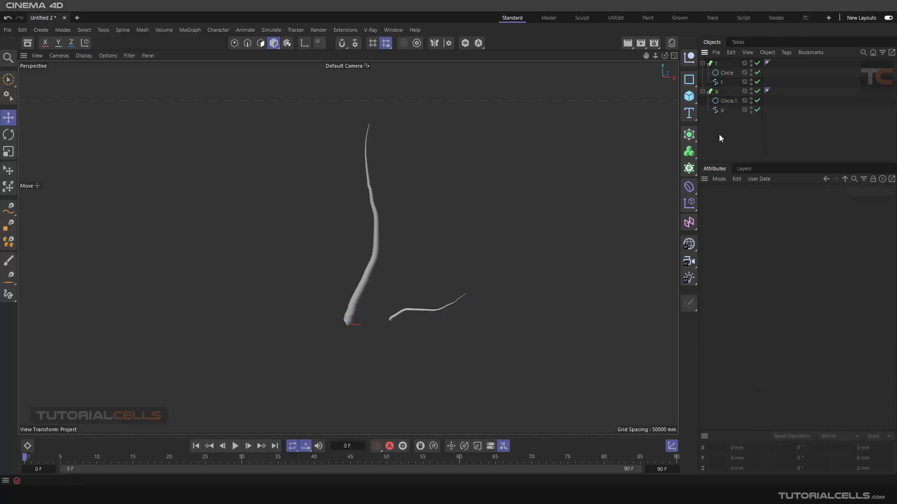
# Step: Add a Cloner, collapse both Sweep hierarchies, and nest the branch Sweep b inside the Cloner
pyautogui.click(689, 169)
pyautogui.click(716, 73)
pyautogui.click(703, 100)
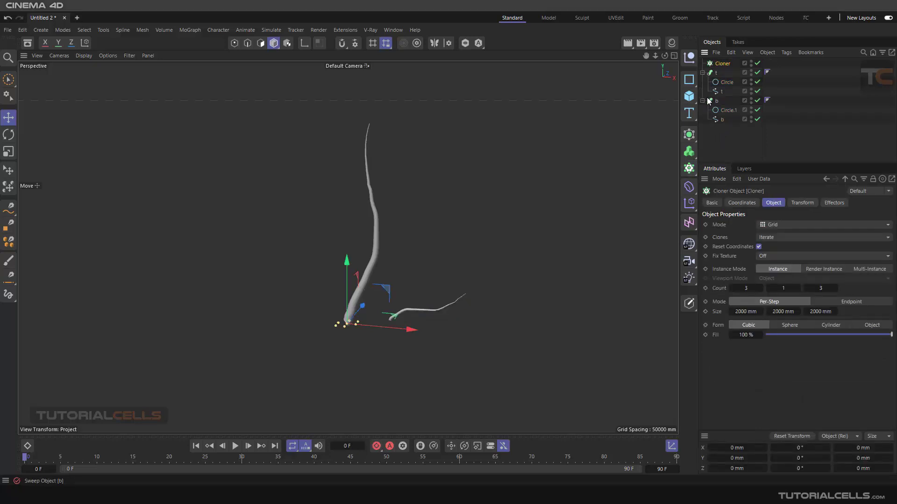
pyautogui.click(703, 73)
pyautogui.click(721, 97)
pyautogui.click(722, 64)
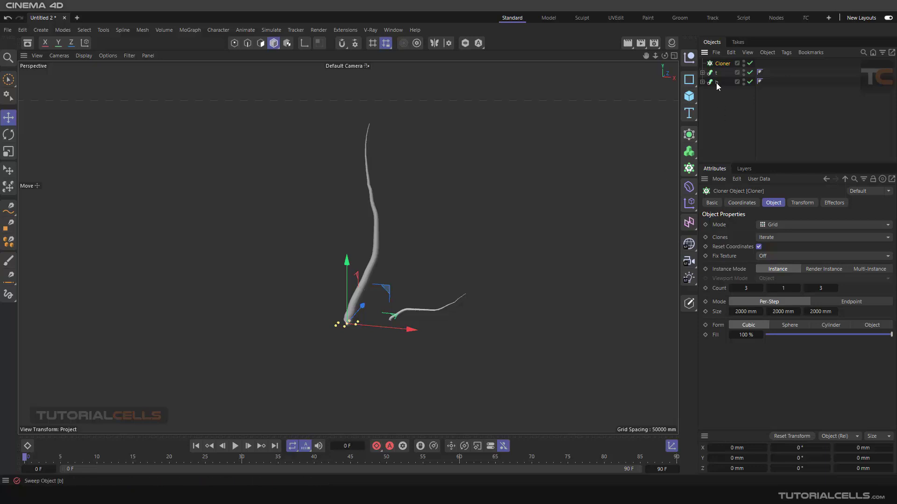
pyautogui.moveTo(723, 68); pyautogui.dragTo(720, 66)
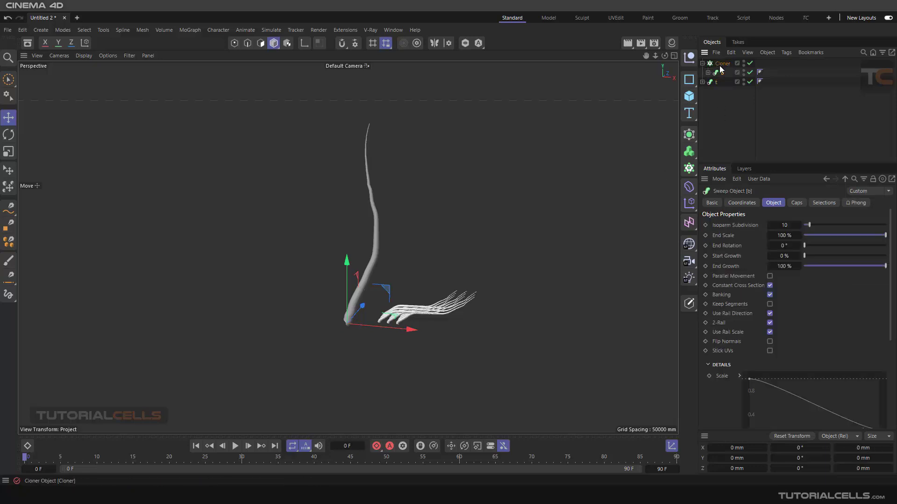
# Step: Set the Cloner's mode to Object and assign the trunk spline t as the object to distribute the branches along
pyautogui.click(722, 64)
pyautogui.click(774, 226)
pyautogui.click(775, 229)
pyautogui.click(775, 225)
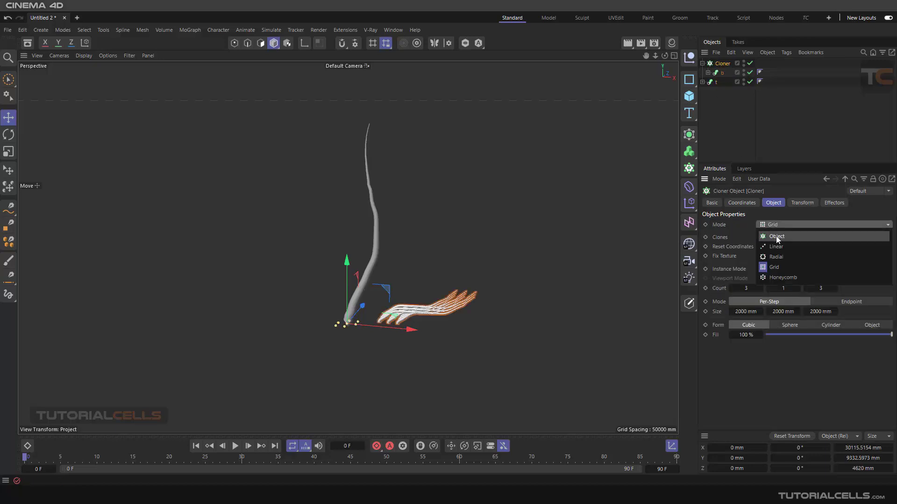
pyautogui.click(776, 236)
pyautogui.click(702, 82)
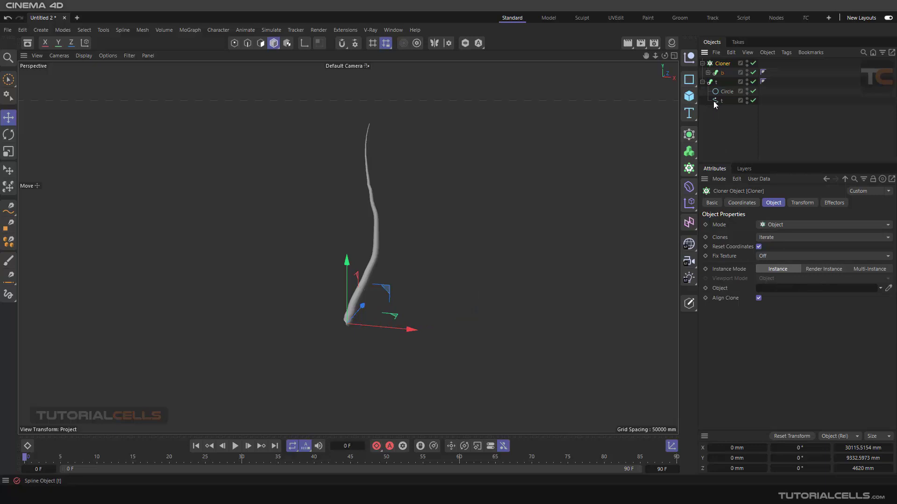
pyautogui.moveTo(717, 102); pyautogui.dragTo(773, 283)
pyautogui.keyDown('alt'); pyautogui.moveTo(329, 253); pyautogui.dragTo(400, 250); pyautogui.keyUp('alt')
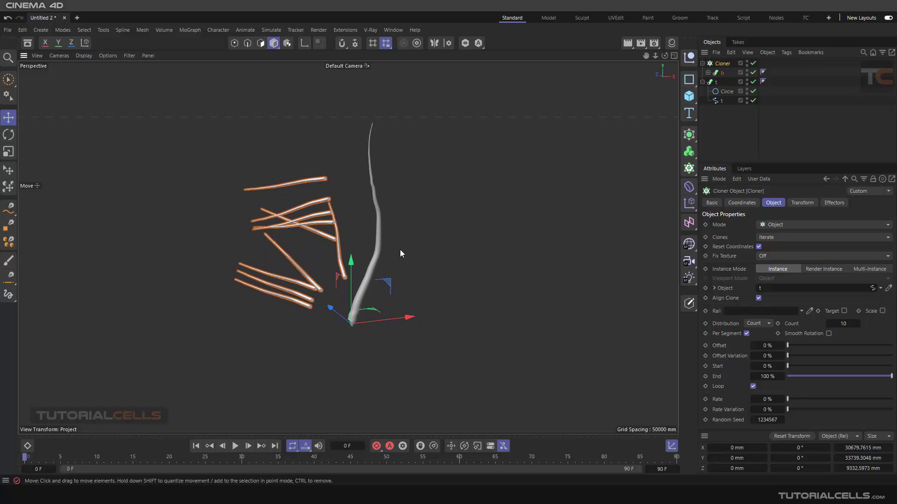
pyautogui.keyDown('alt'); pyautogui.moveTo(326, 252); pyautogui.dragTo(370, 252); pyautogui.keyUp('alt')
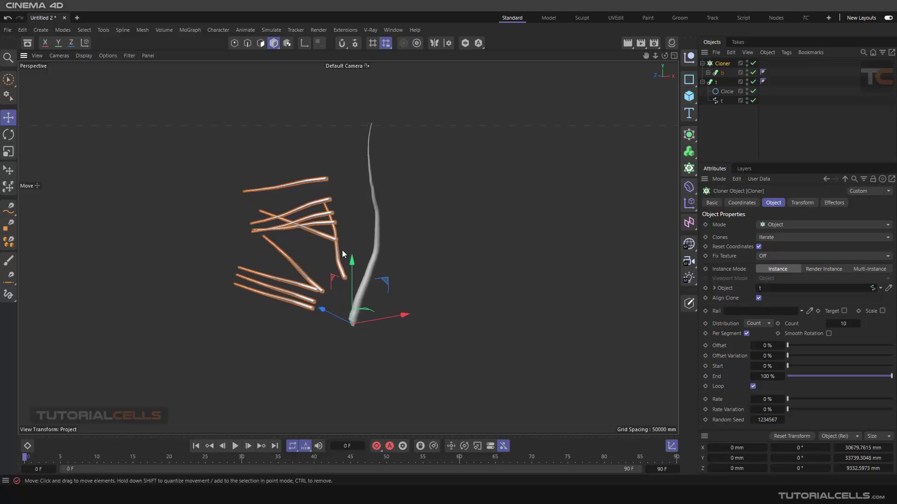
# Step: Turn on axis modification for the branch Sweep b and disable the Cloner to expose the single branch
pyautogui.click(722, 100)
pyautogui.keyDown('alt'); pyautogui.moveTo(410, 230); pyautogui.dragTo(309, 306); pyautogui.keyUp('alt')
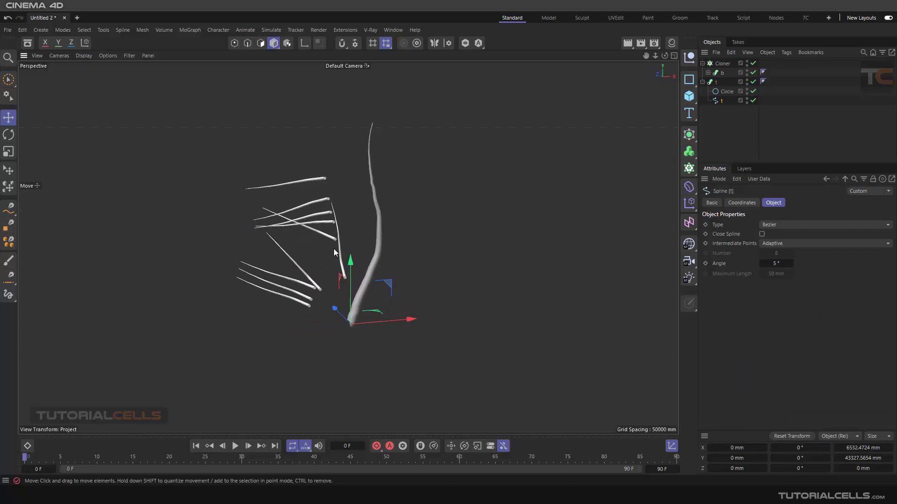
pyautogui.click(702, 82)
pyautogui.click(708, 73)
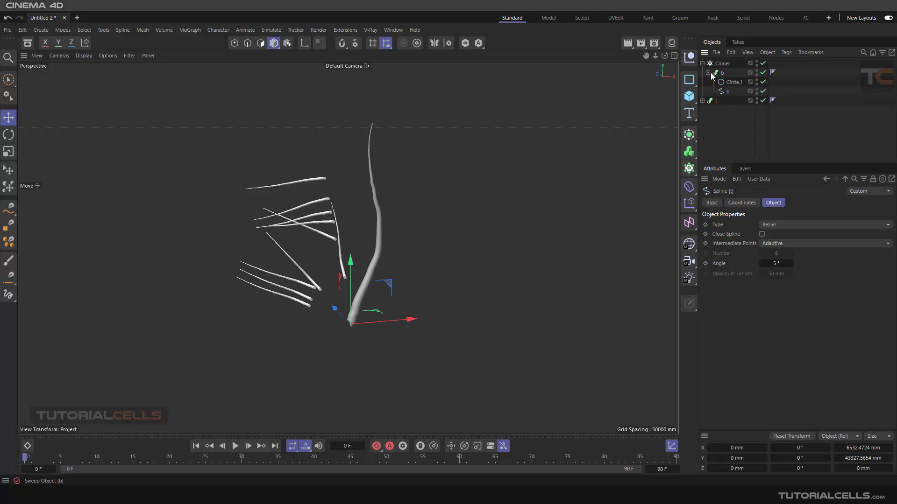
pyautogui.click(722, 72)
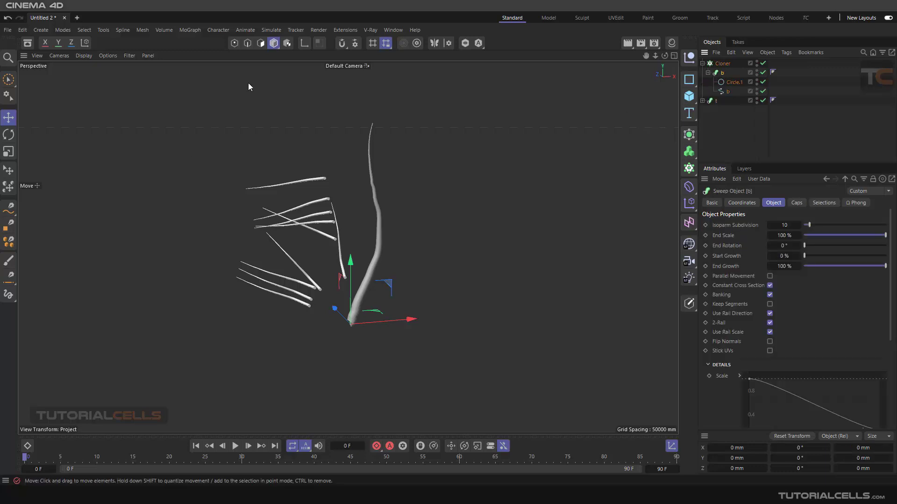
pyautogui.click(303, 43)
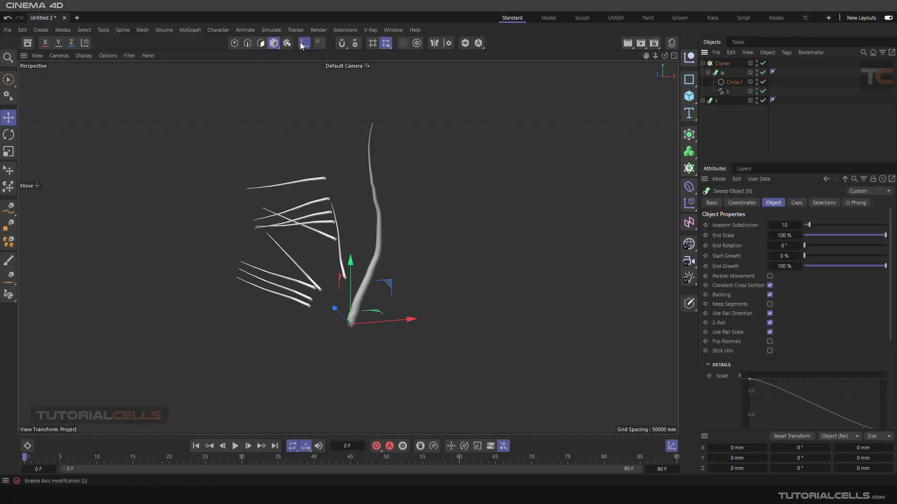
pyautogui.moveTo(411, 319); pyautogui.dragTo(456, 308)
pyautogui.moveTo(322, 282)
pyautogui.keyDown('alt'); pyautogui.mouseDown()
pyautogui.moveTo(456, 265)
pyautogui.moveTo(191, 306)
pyautogui.moveTo(326, 295)
pyautogui.moveTo(425, 273)
pyautogui.moveTo(382, 322)
pyautogui.moveTo(394, 305)
pyautogui.moveTo(275, 302)
pyautogui.moveTo(335, 280)
pyautogui.moveTo(427, 281)
pyautogui.moveTo(397, 310)
pyautogui.moveTo(325, 326)
pyautogui.mouseUp(); pyautogui.keyUp('alt')
pyautogui.click(763, 63)
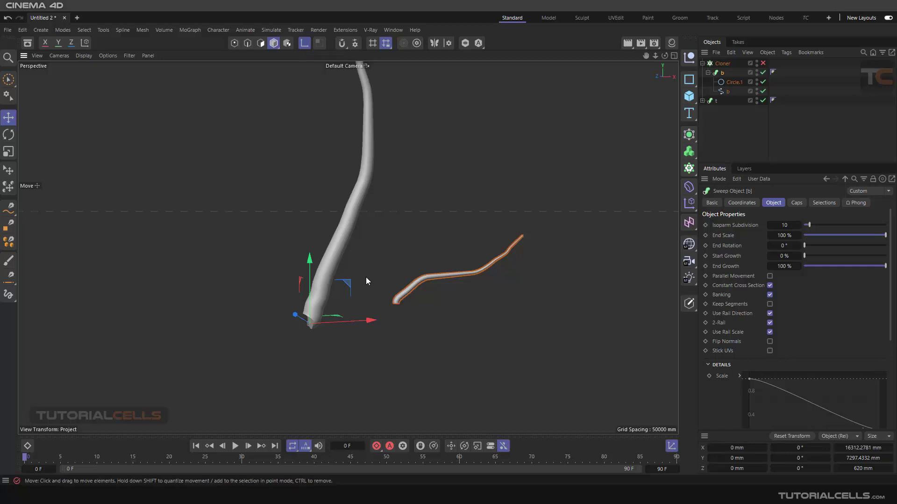
# Step: Move the branch Sweep's axis to the branch's thick base end, turn off axis modification, and re-enable the Cloner
pyautogui.moveTo(348, 282); pyautogui.dragTo(430, 266)
pyautogui.scroll(3, 402, 305)
pyautogui.keyDown('alt'); pyautogui.moveTo(403, 304); pyautogui.dragTo(386, 296); pyautogui.keyUp('alt')
pyautogui.click(304, 42)
pyautogui.moveTo(376, 231)
pyautogui.keyDown('alt'); pyautogui.mouseDown()
pyautogui.moveTo(409, 280)
pyautogui.moveTo(382, 268)
pyautogui.moveTo(413, 246)
pyautogui.moveTo(567, 245)
pyautogui.moveTo(496, 241)
pyautogui.moveTo(411, 199)
pyautogui.moveTo(362, 225)
pyautogui.mouseUp(); pyautogui.keyUp('alt')
pyautogui.click(763, 63)
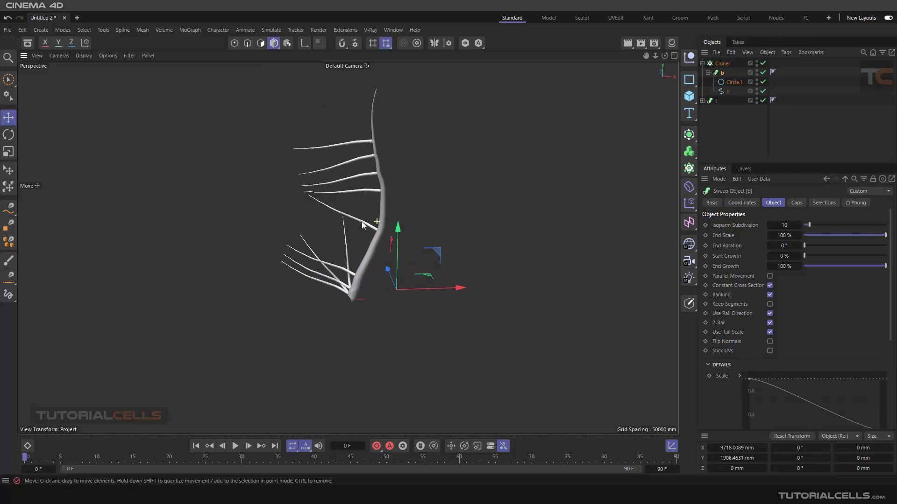
# Step: Set the Cloner's distribution to Even with a count of 16 branches
pyautogui.click(722, 63)
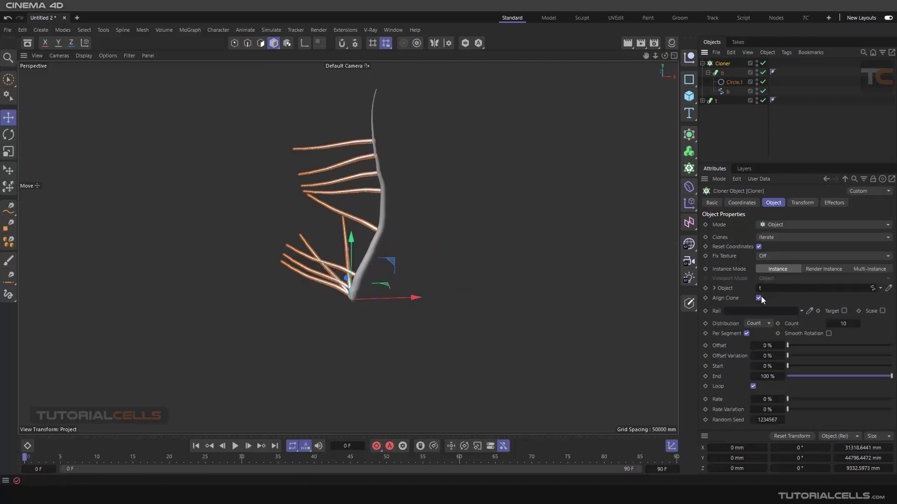
pyautogui.click(761, 322)
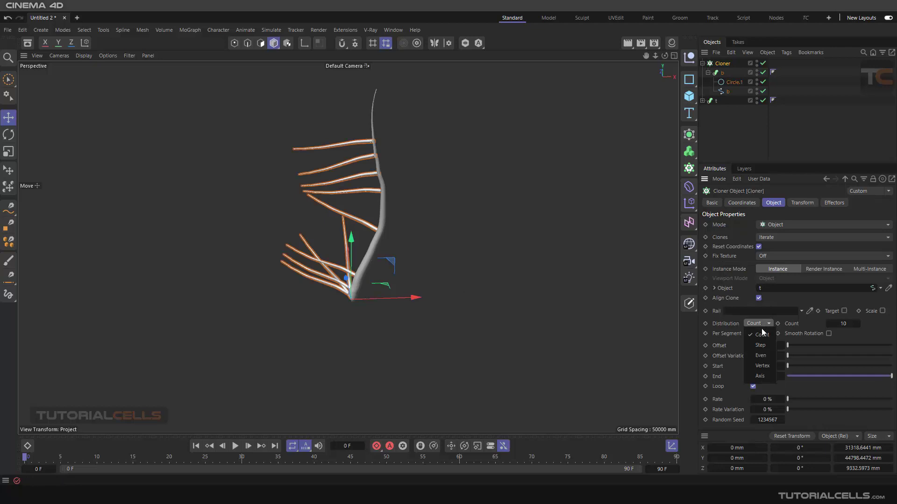
pyautogui.click(760, 356)
pyautogui.moveTo(844, 322); pyautogui.dragTo(857, 322)
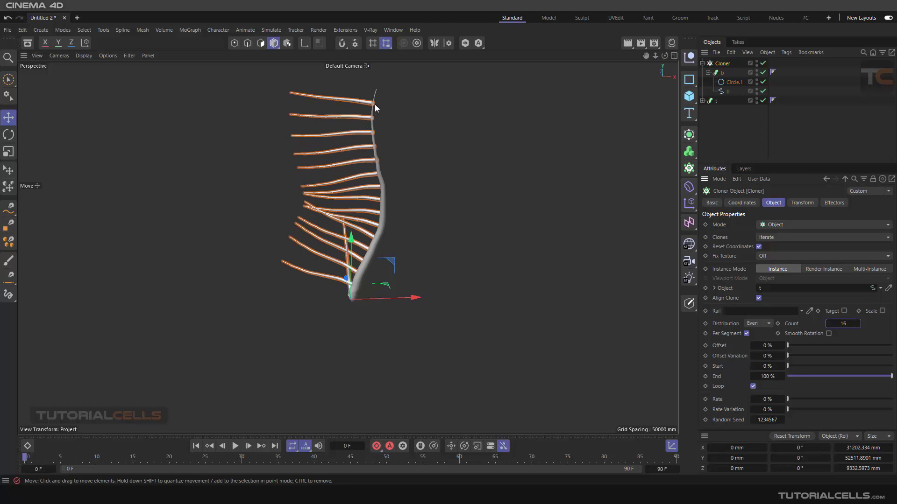
pyautogui.keyDown('alt'); pyautogui.moveTo(312, 276); pyautogui.dragTo(271, 259); pyautogui.keyUp('alt')
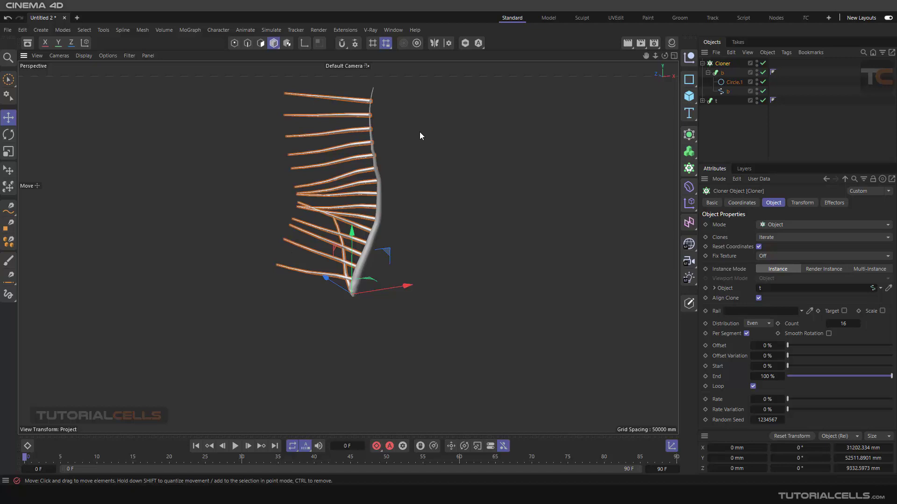
# Step: Add a Step effector to the Cloner
pyautogui.click(702, 63)
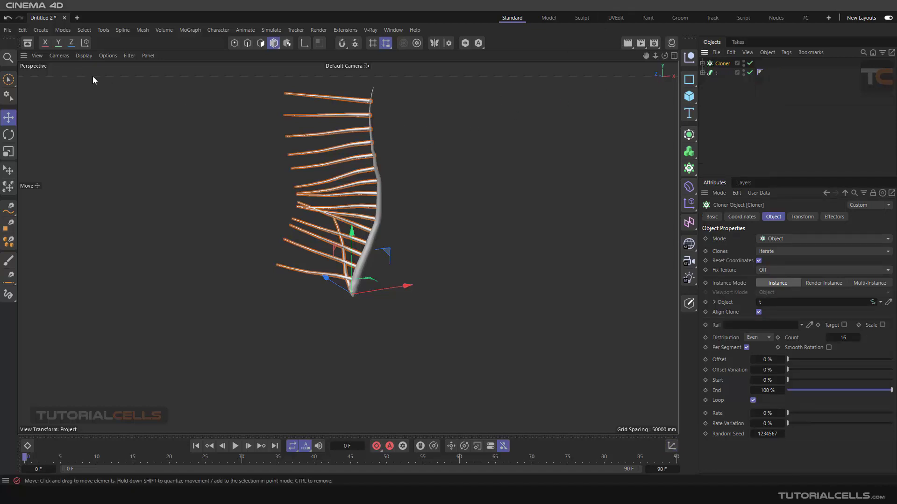
pyautogui.click(190, 30)
pyautogui.moveTo(198, 49)
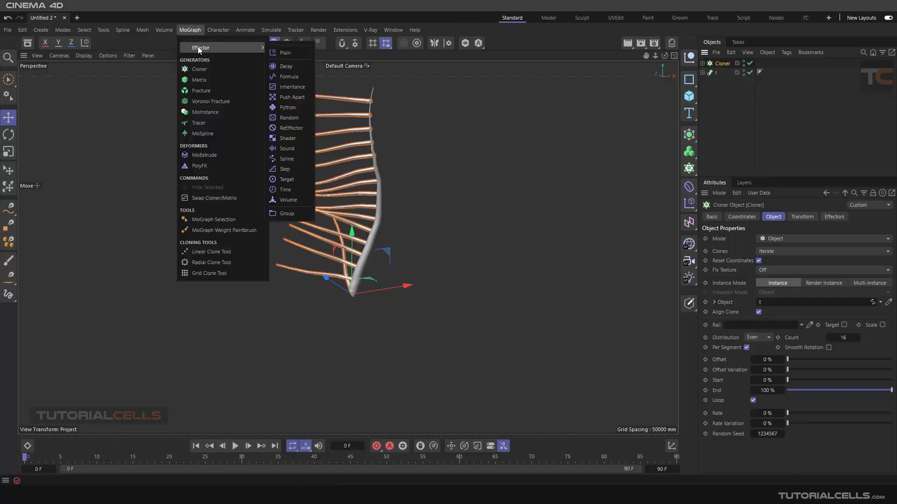
pyautogui.click(299, 170)
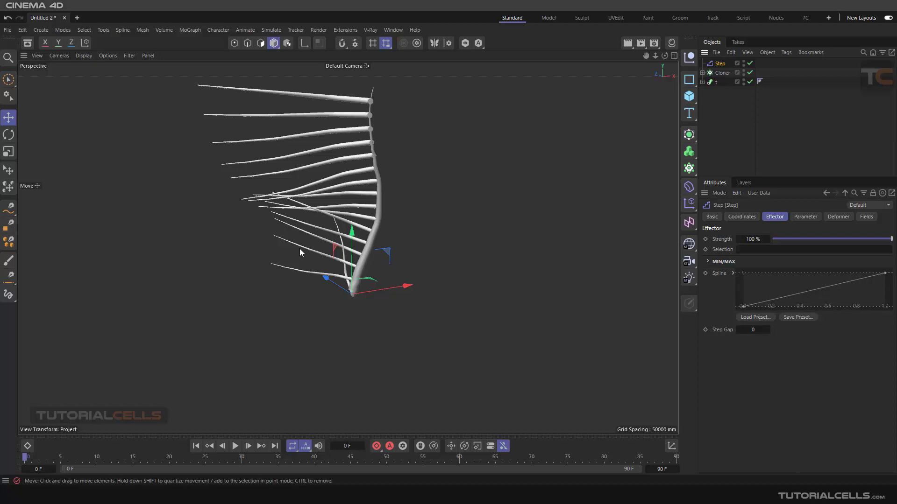
# Step: Flip the Step effector's spline curve horizontally so it descends from start to end
pyautogui.rightClick(787, 289)
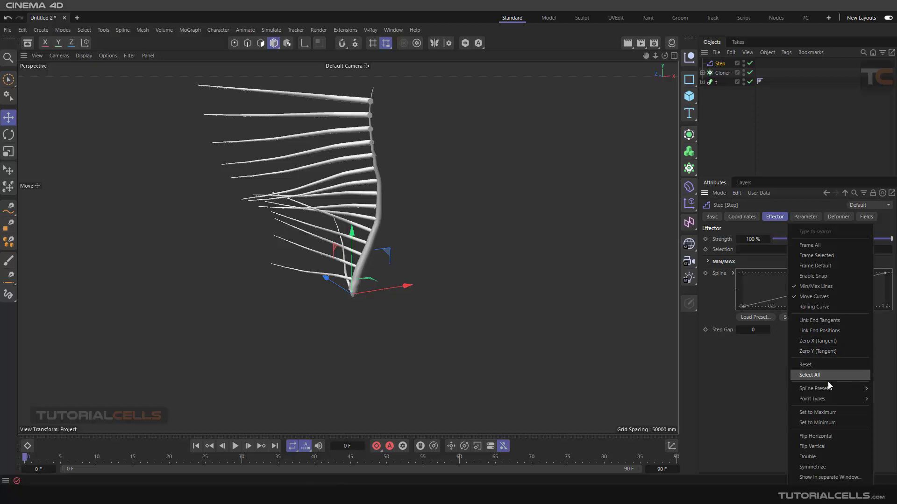
pyautogui.click(825, 441)
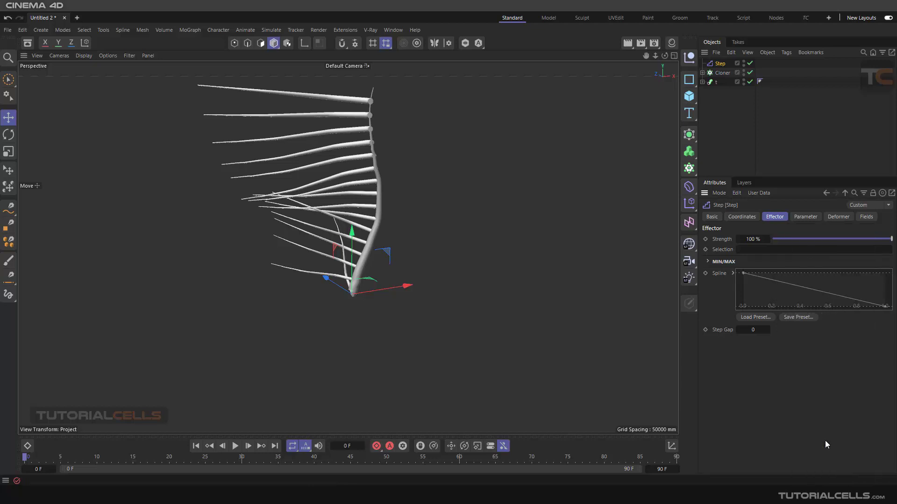
pyautogui.keyDown('alt'); pyautogui.moveTo(245, 233); pyautogui.dragTo(289, 234); pyautogui.keyUp('alt')
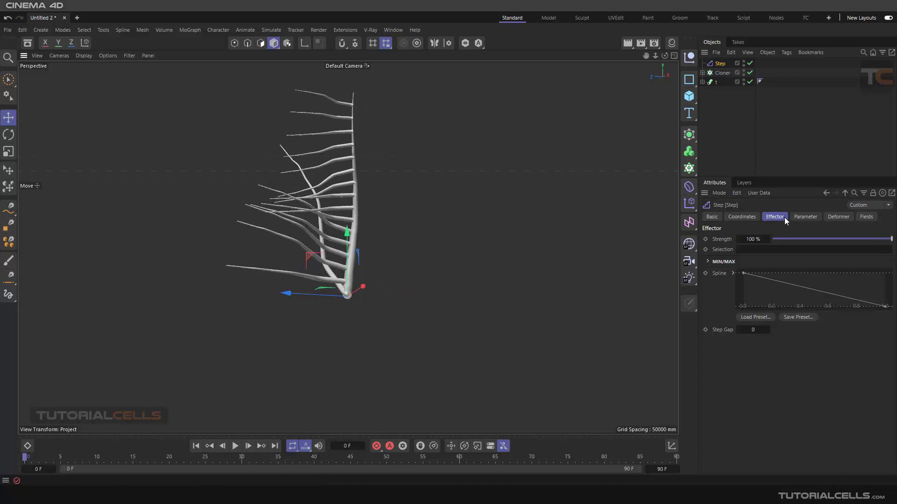
# Step: Set the Step effector's uniform Scale parameter to -0.78
pyautogui.click(804, 216)
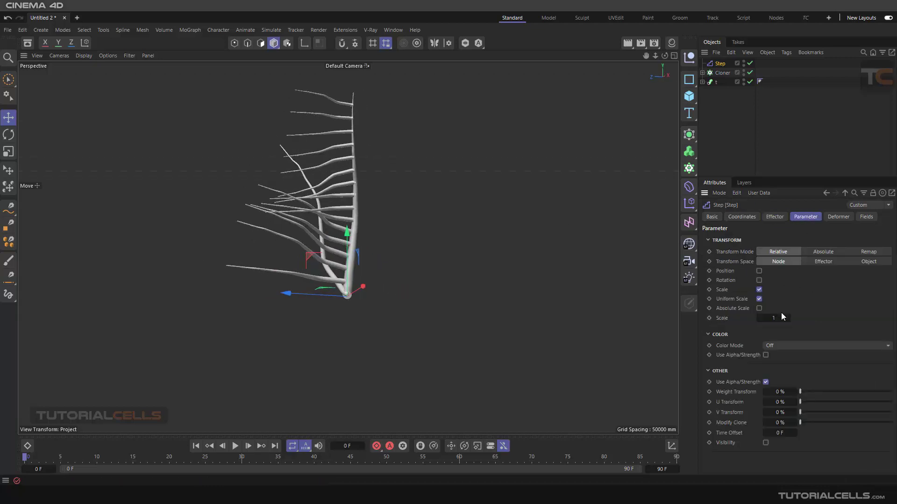
pyautogui.moveTo(776, 318); pyautogui.dragTo(746, 318)
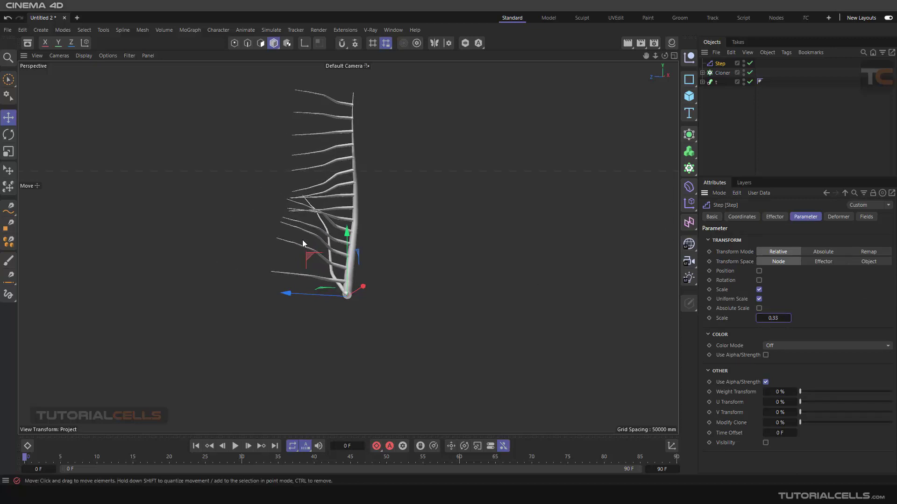
pyautogui.keyDown('alt'); pyautogui.moveTo(396, 243); pyautogui.dragTo(503, 244); pyautogui.keyUp('alt')
pyautogui.moveTo(759, 318); pyautogui.dragTo(740, 318)
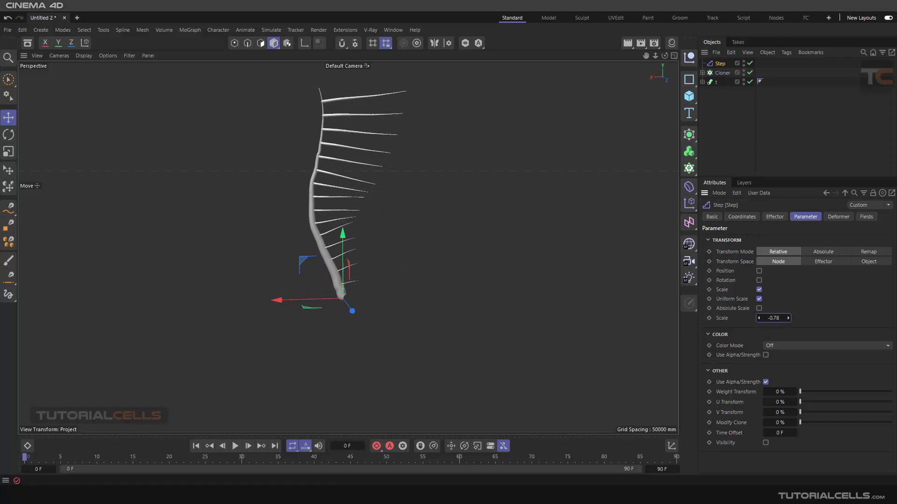
# Step: Flip the Step effector's spline curve back horizontally so it rises from start to end and branches shrink toward the trunk's tip
pyautogui.click(773, 217)
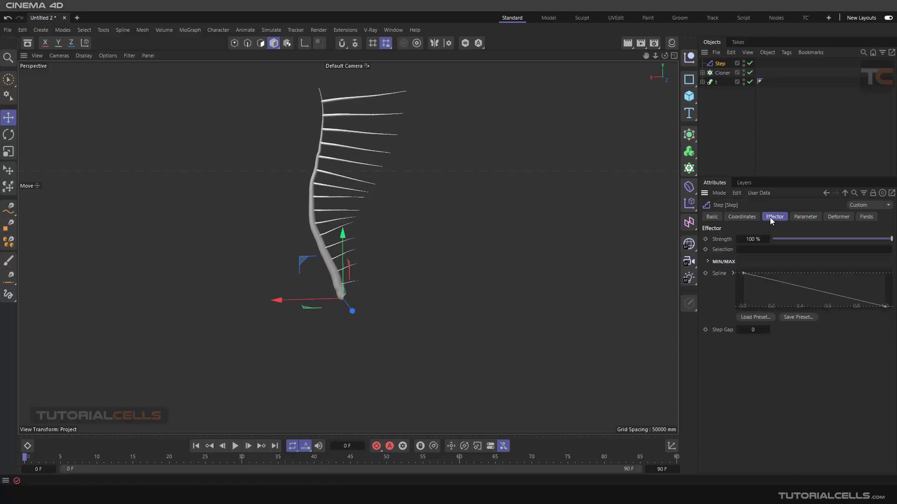
pyautogui.rightClick(785, 287)
pyautogui.click(814, 442)
pyautogui.keyDown('alt'); pyautogui.moveTo(417, 195); pyautogui.dragTo(287, 278); pyautogui.keyUp('alt')
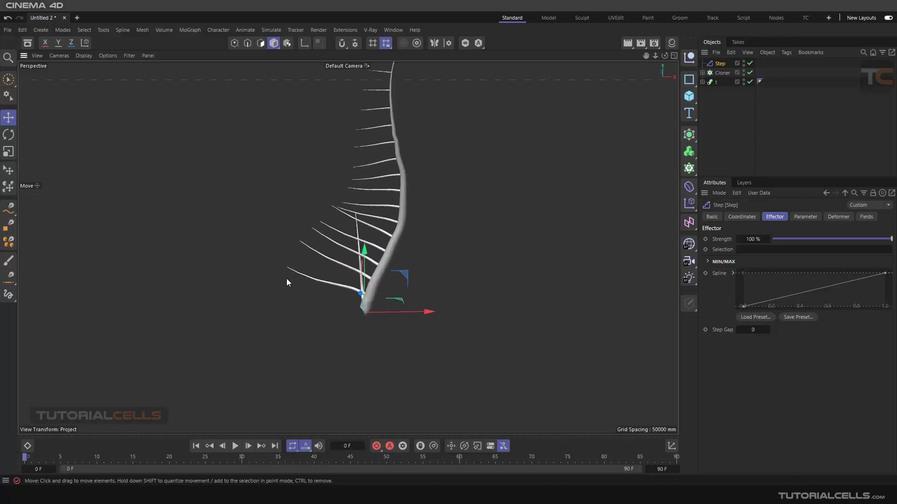
# Step: Examine the tapered branches from several angles and review the Step effector's transform parameters
pyautogui.keyDown('alt'); pyautogui.moveTo(360, 134); pyautogui.dragTo(361, 133); pyautogui.keyUp('alt')
pyautogui.keyDown('alt'); pyautogui.moveTo(377, 90); pyautogui.dragTo(366, 118, button='middle'); pyautogui.keyUp('alt')
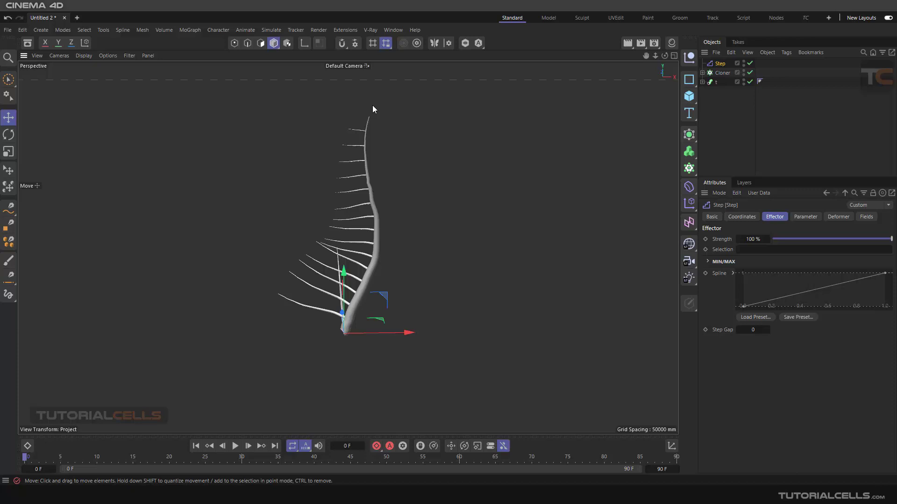
pyautogui.keyDown('alt'); pyautogui.moveTo(397, 124); pyautogui.dragTo(382, 183); pyautogui.keyUp('alt')
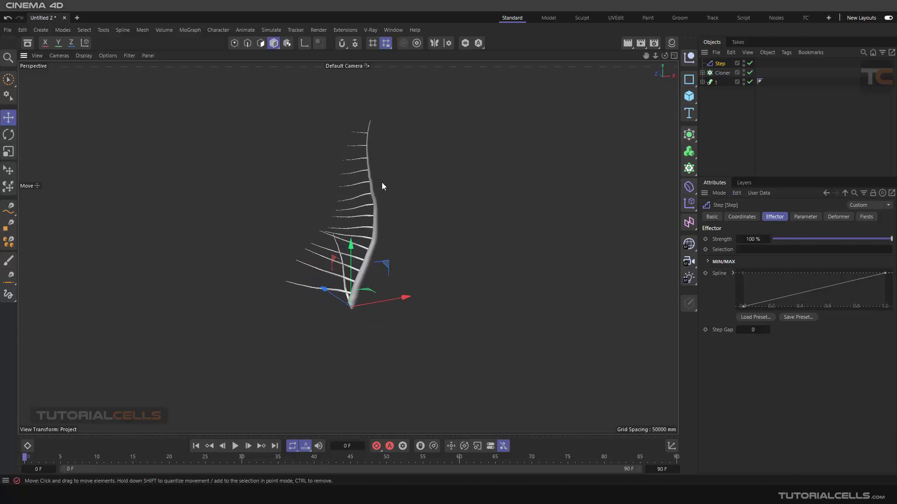
pyautogui.click(722, 74)
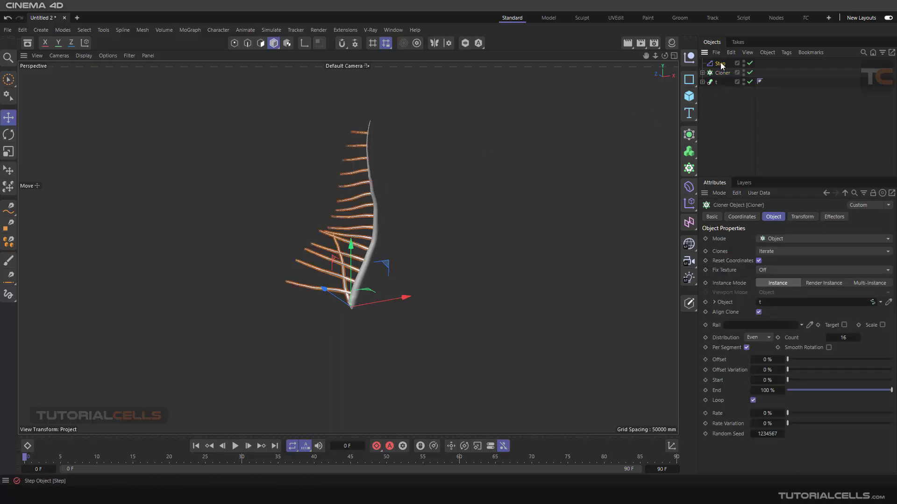
pyautogui.click(720, 64)
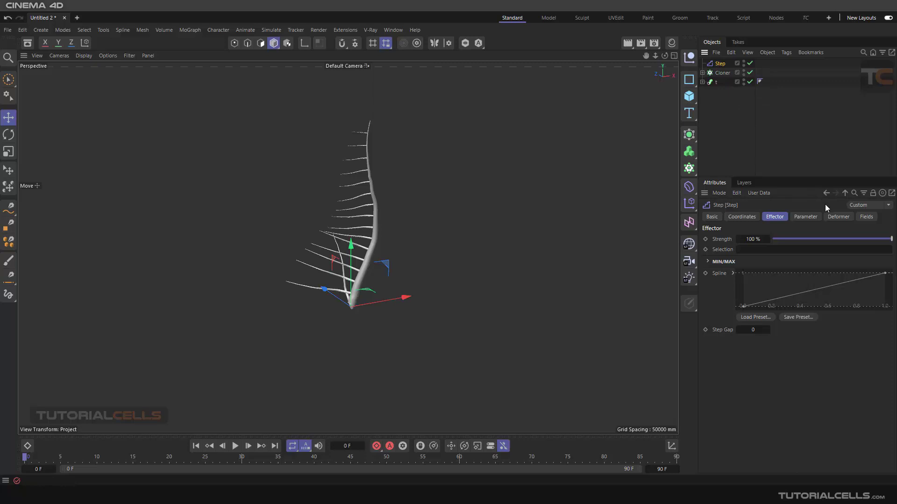
pyautogui.click(805, 216)
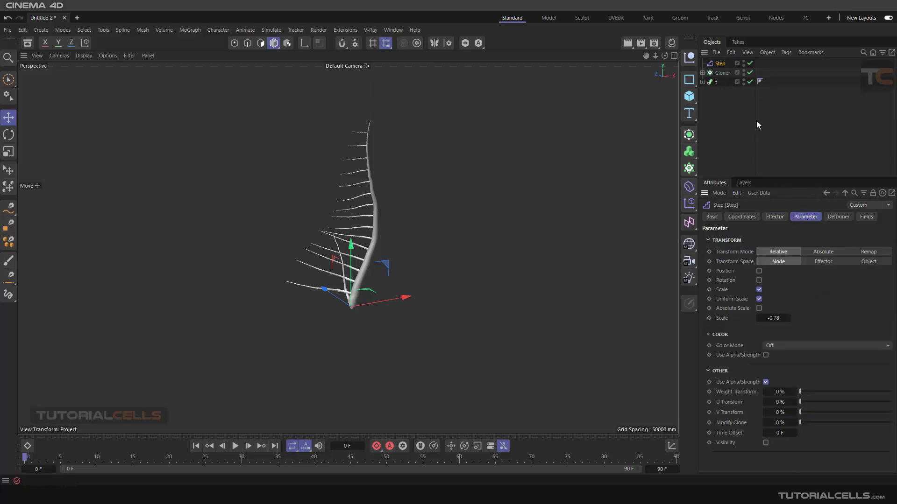
# Step: Try changing the clones' pitch rotation in the Cloner's transform settings and undo it
pyautogui.click(722, 73)
pyautogui.click(802, 216)
pyautogui.moveTo(817, 262); pyautogui.dragTo(869, 262)
pyautogui.hotkey('ctrl', 'z')
pyautogui.keyDown('alt'); pyautogui.moveTo(469, 232); pyautogui.dragTo(539, 203); pyautogui.keyUp('alt')
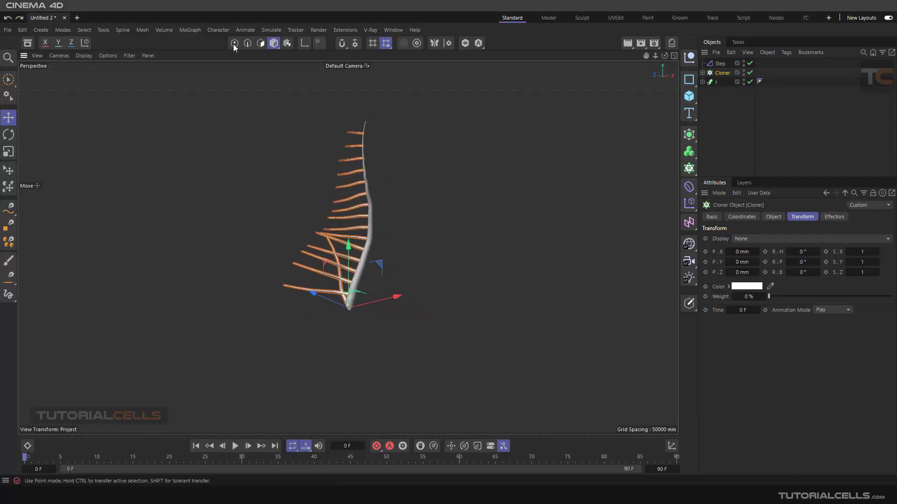
# Step: Add a Random effector to the Cloner and check the Cloner's list of effectors
pyautogui.click(190, 30)
pyautogui.moveTo(206, 49)
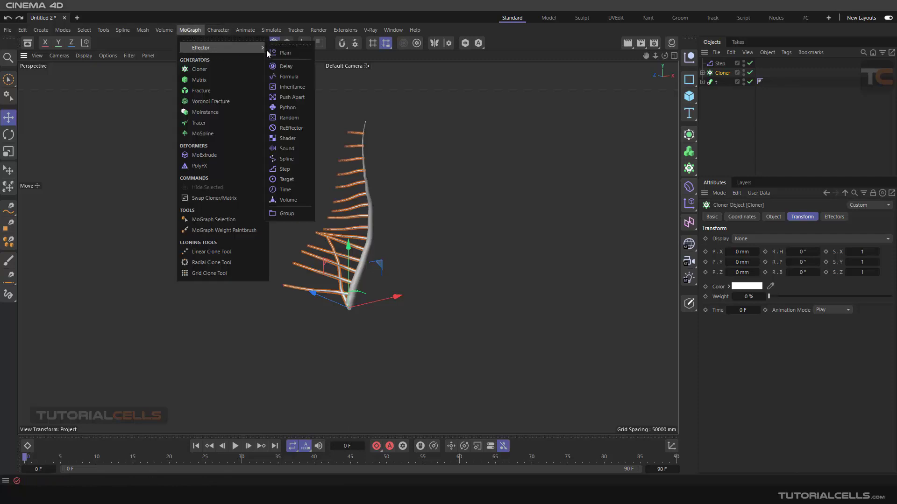
pyautogui.click(289, 118)
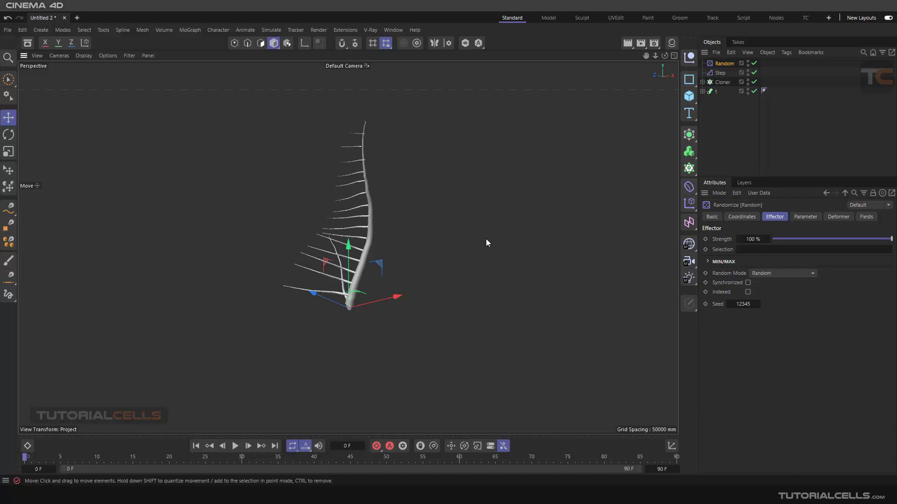
pyautogui.click(722, 81)
pyautogui.click(829, 216)
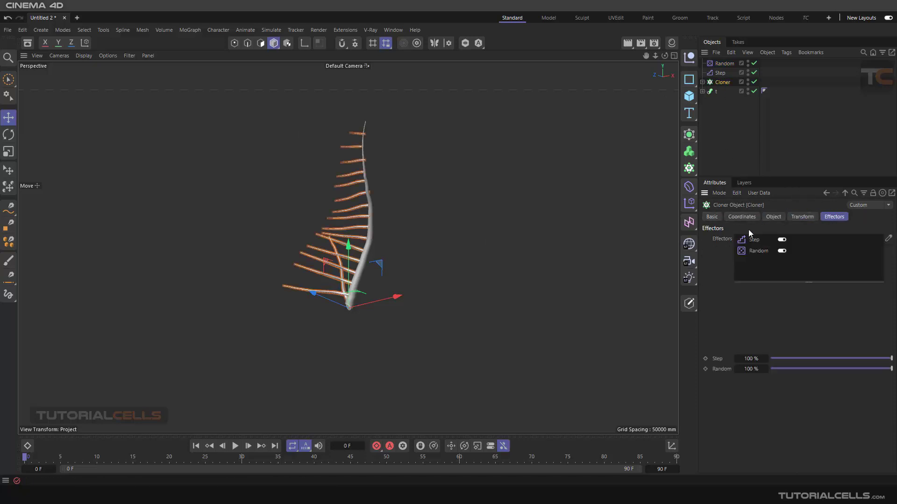
# Step: Switch the Random effector from position to rotation variation and set its bank rotation (R.B) to 171°
pyautogui.click(719, 64)
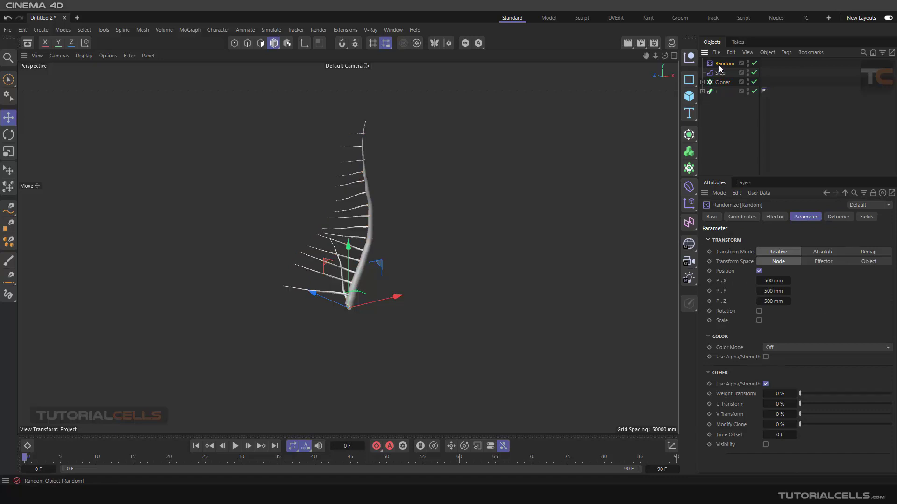
pyautogui.click(759, 272)
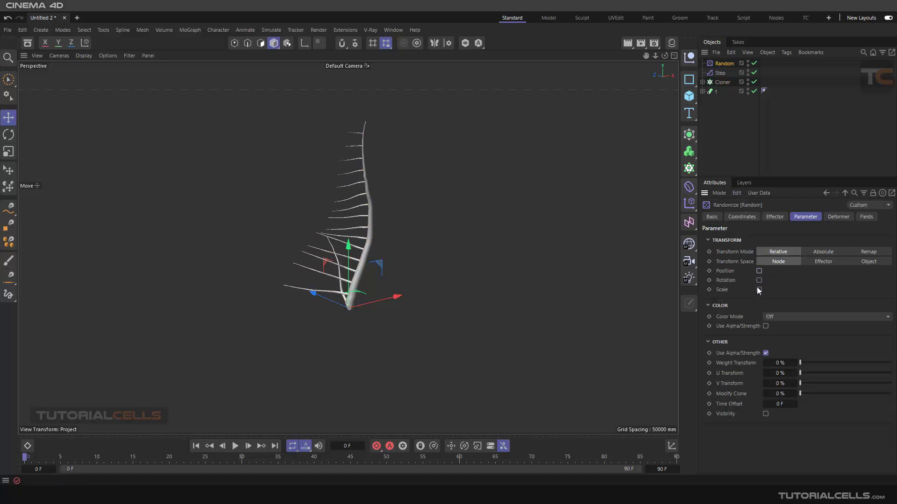
pyautogui.click(759, 280)
pyautogui.moveTo(768, 301); pyautogui.dragTo(845, 300)
pyautogui.moveTo(759, 301)
pyautogui.mouseDown()
pyautogui.moveTo(737, 295)
pyautogui.moveTo(831, 310)
pyautogui.mouseUp()
pyautogui.keyDown('alt'); pyautogui.moveTo(632, 283); pyautogui.dragTo(301, 238); pyautogui.keyUp('alt')
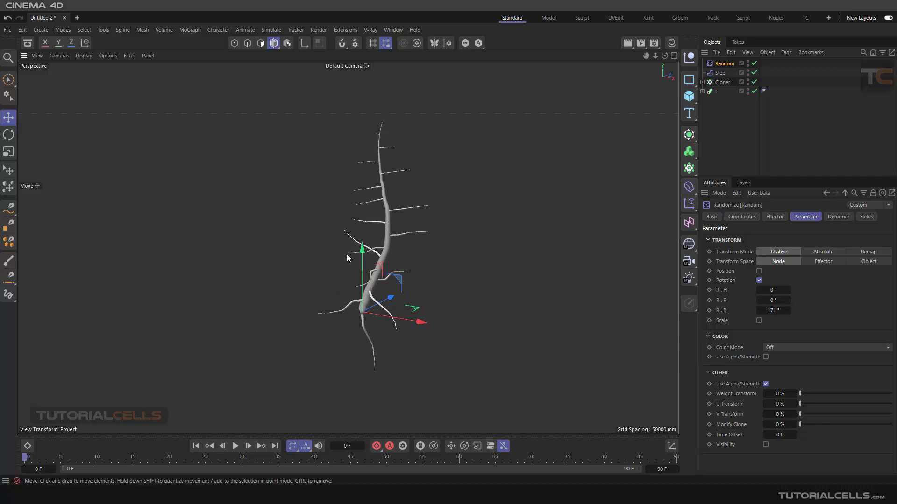
# Step: Set the Random effector's pitch rotation (R.P) to -42° and its heading rotation (R.H) to 20°
pyautogui.moveTo(759, 300); pyautogui.dragTo(742, 301)
pyautogui.keyDown('alt'); pyautogui.moveTo(421, 225); pyautogui.dragTo(440, 244); pyautogui.keyUp('alt')
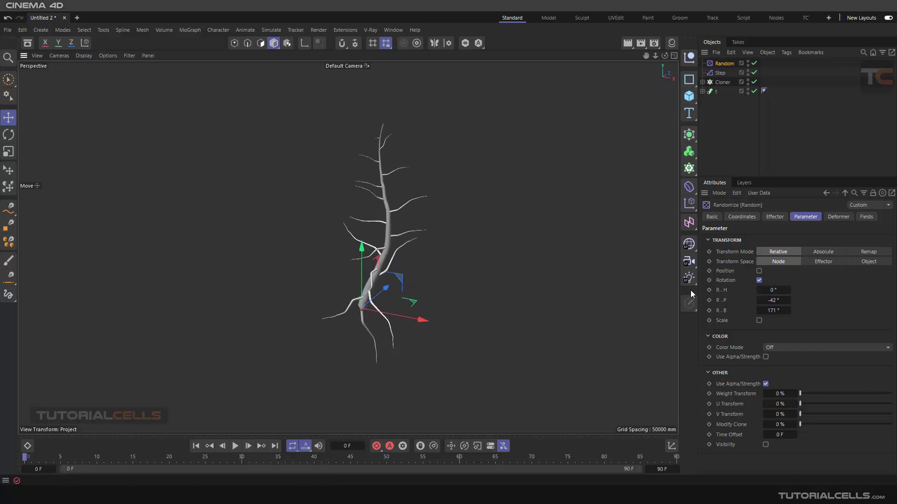
pyautogui.moveTo(765, 289); pyautogui.dragTo(773, 289)
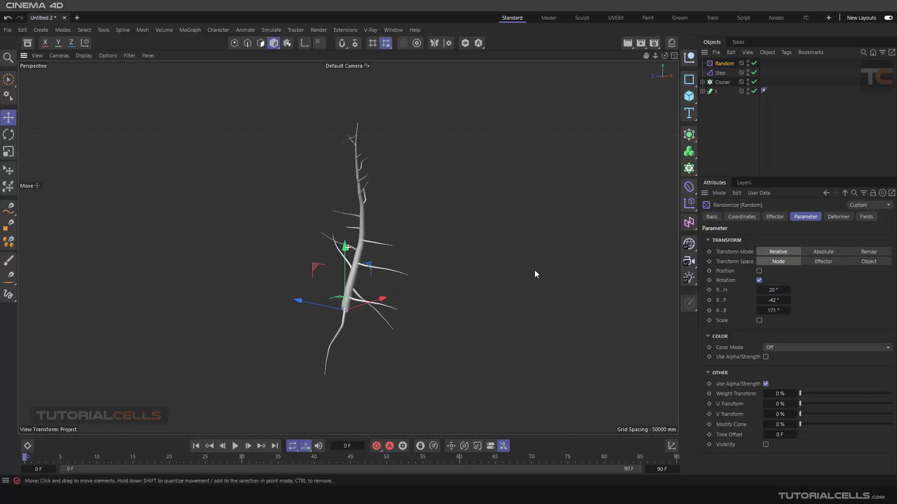
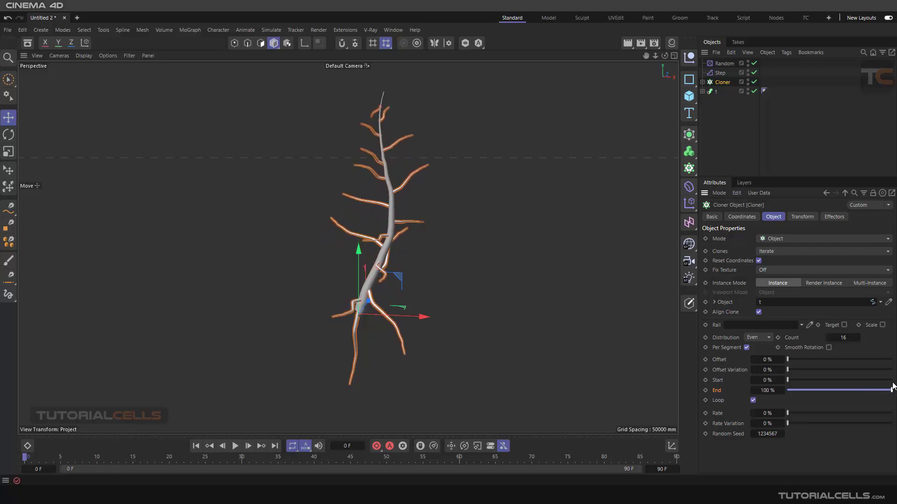
# Step: Limit the branch clones to the middle of the trunk by setting the Cloner's Start to 12% and End to 85%
pyautogui.moveTo(788, 381); pyautogui.dragTo(799, 380)
pyautogui.moveTo(891, 390); pyautogui.dragTo(878, 391)
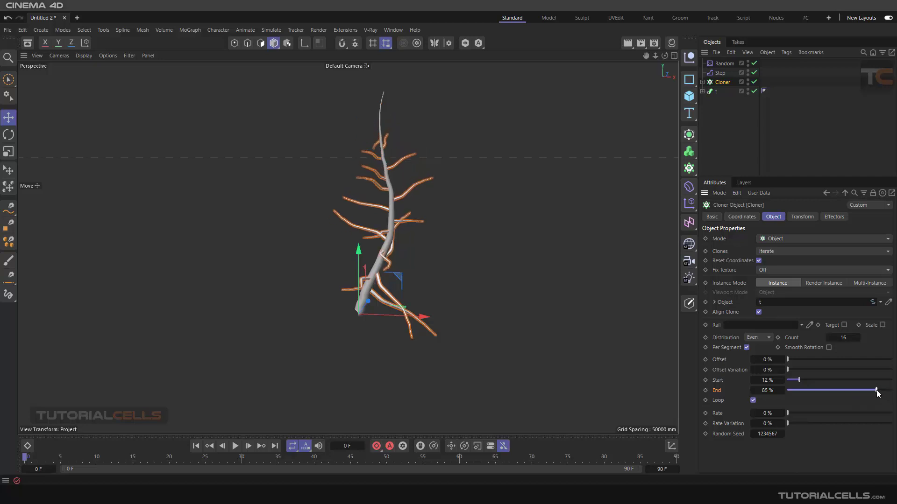
pyautogui.click(569, 313)
pyautogui.keyDown('alt'); pyautogui.moveTo(450, 213); pyautogui.dragTo(443, 234); pyautogui.keyUp('alt')
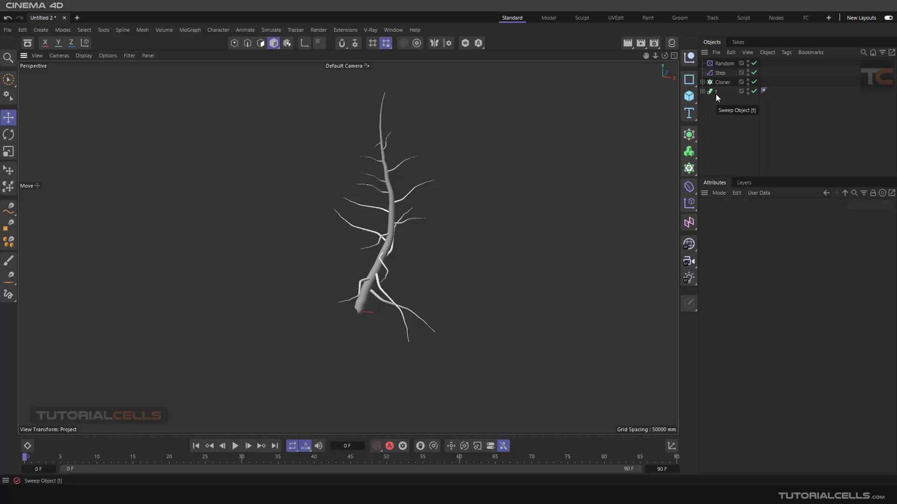
# Step: Preview the animation with the Cloner's Rate at 6% and reset the Rate to 0%
pyautogui.click(702, 82)
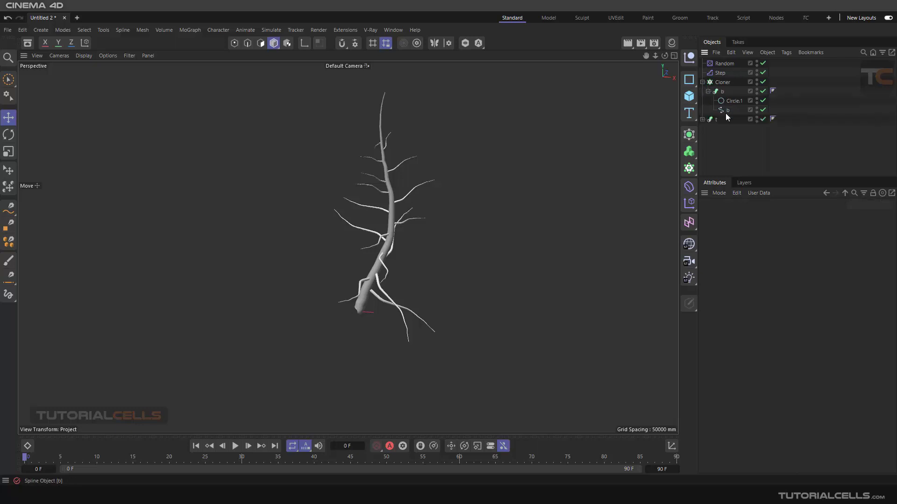
pyautogui.click(723, 82)
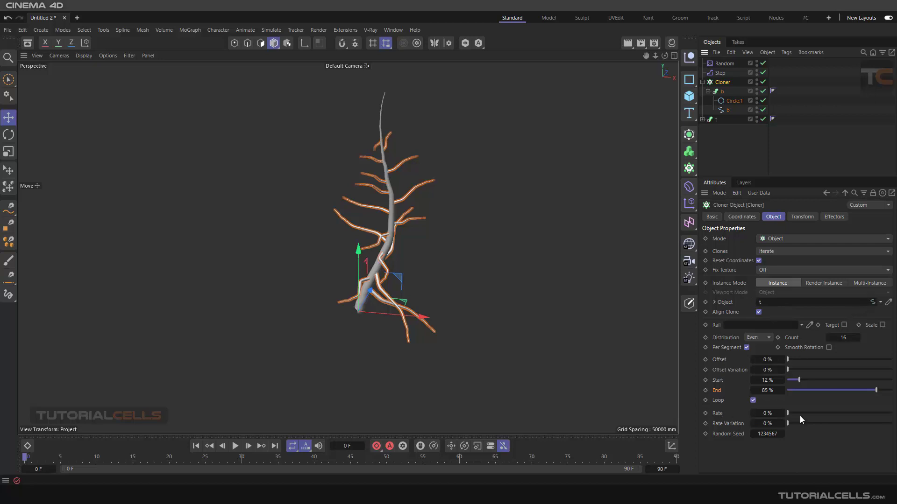
pyautogui.moveTo(788, 413); pyautogui.dragTo(792, 414)
pyautogui.click(235, 447)
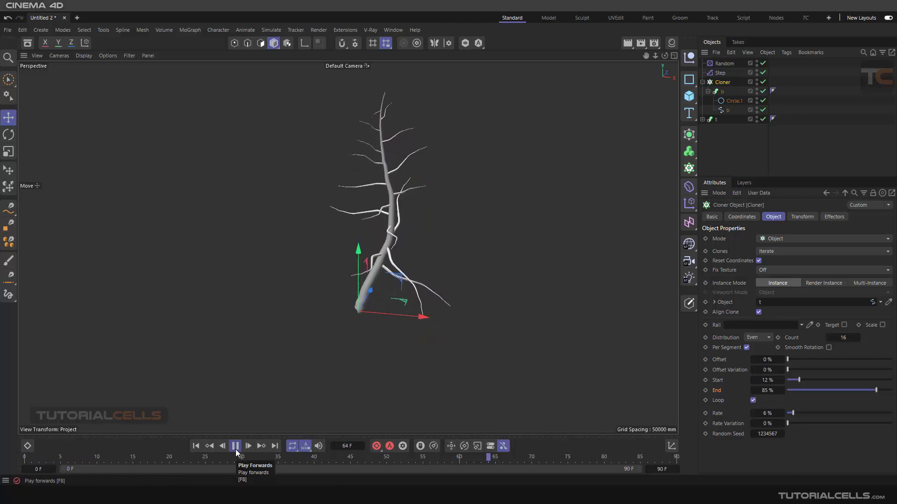
pyautogui.click(236, 447)
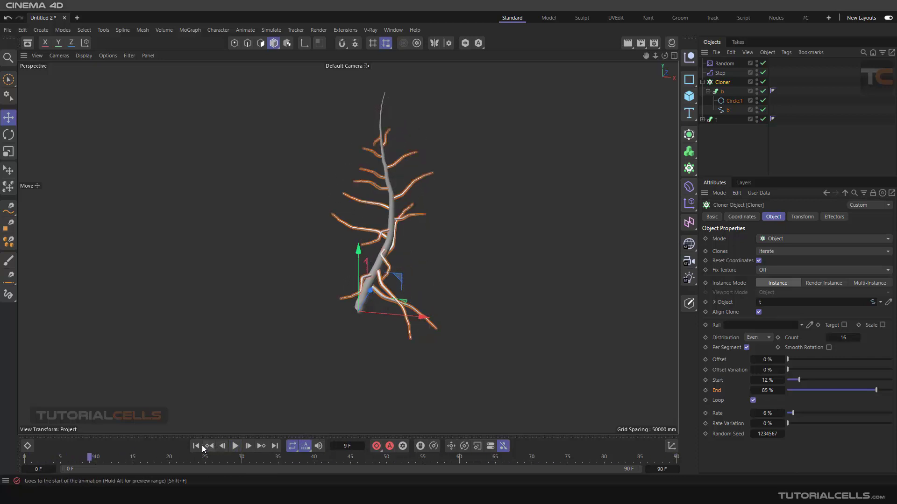
pyautogui.click(202, 447)
pyautogui.doubleClick(766, 413)
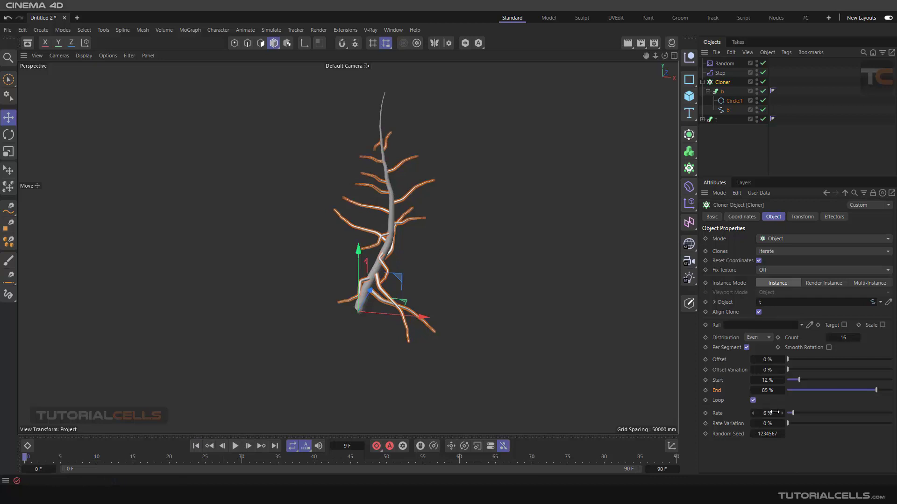
pyautogui.write('-30')
pyautogui.press('Return')
# Step: Set the Cloner's Offset to 5% and enable Smooth Rotation for the branch clones
pyautogui.moveTo(788, 361); pyautogui.dragTo(792, 362)
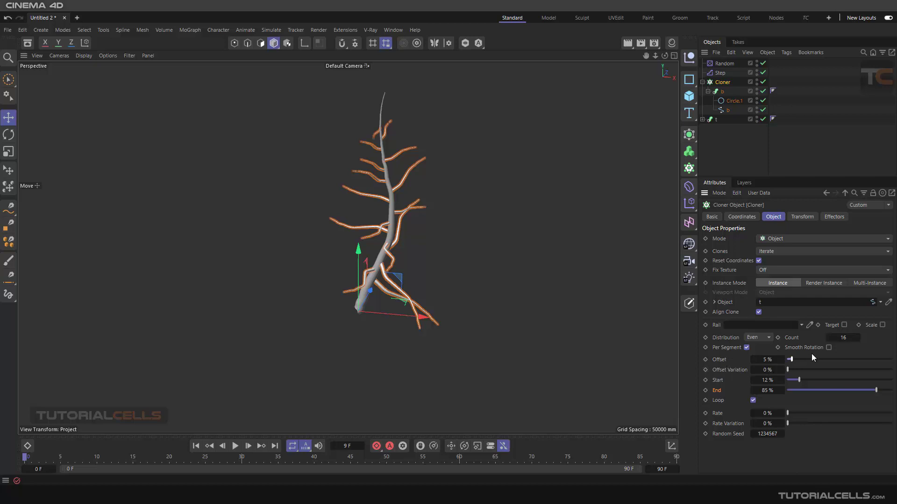
pyautogui.click(828, 348)
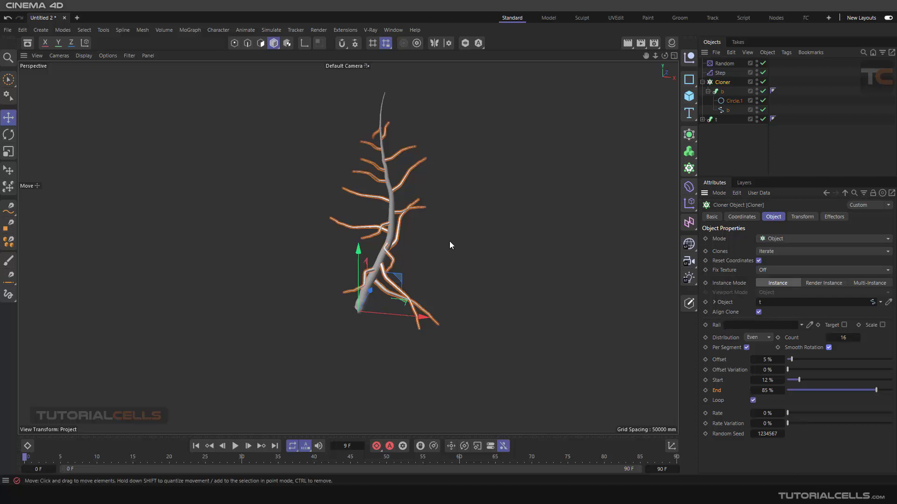
pyautogui.keyDown('alt'); pyautogui.moveTo(449, 241); pyautogui.dragTo(472, 265); pyautogui.keyUp('alt')
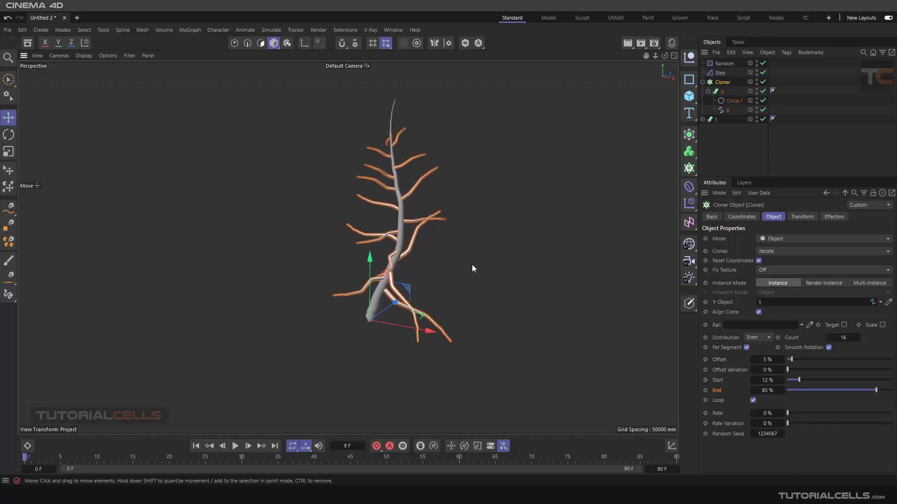
pyautogui.click(454, 262)
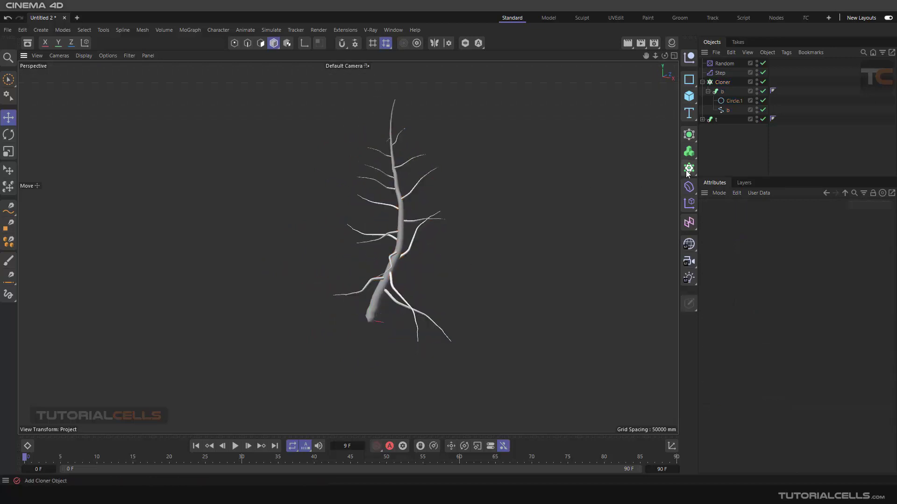
# Step: Inspect the original branch Sweep b by temporarily disabling the Cloner
pyautogui.click(723, 95)
pyautogui.moveTo(382, 303)
pyautogui.keyDown('alt'); pyautogui.mouseDown()
pyautogui.moveTo(472, 291)
pyautogui.moveTo(387, 305)
pyautogui.mouseUp(); pyautogui.keyUp('alt')
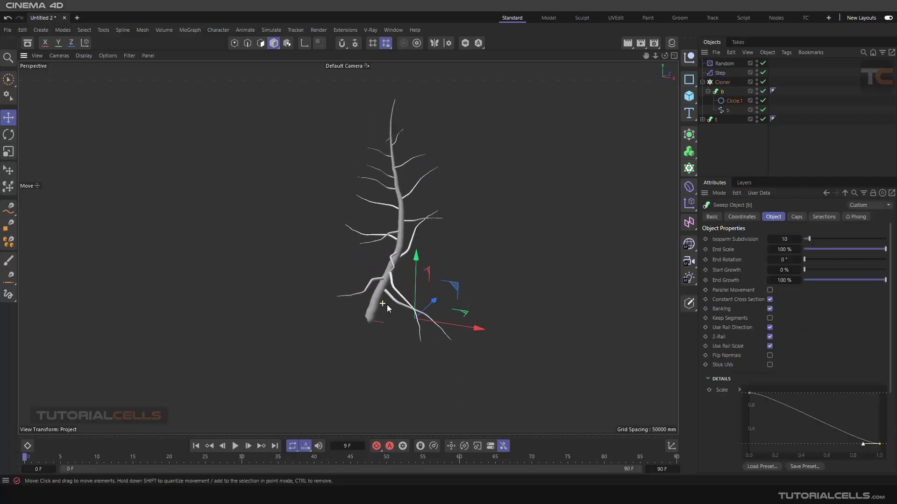
pyautogui.scroll(6, 432, 324)
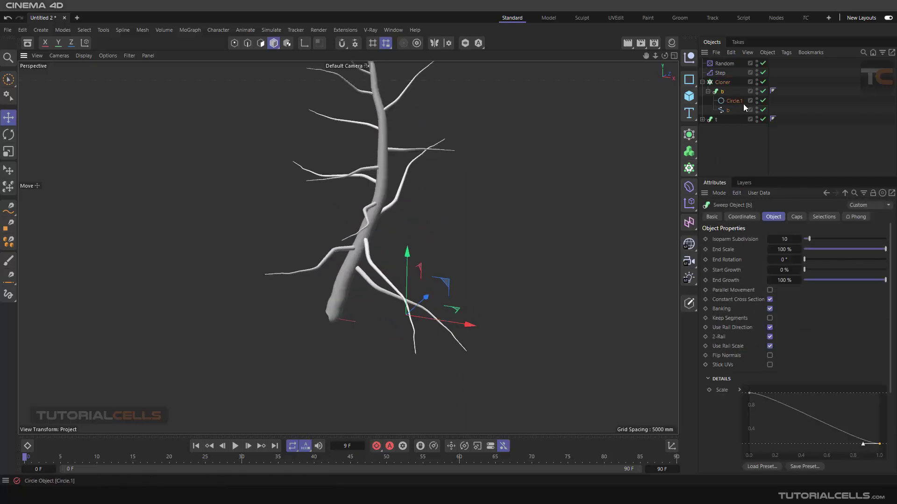
pyautogui.click(763, 83)
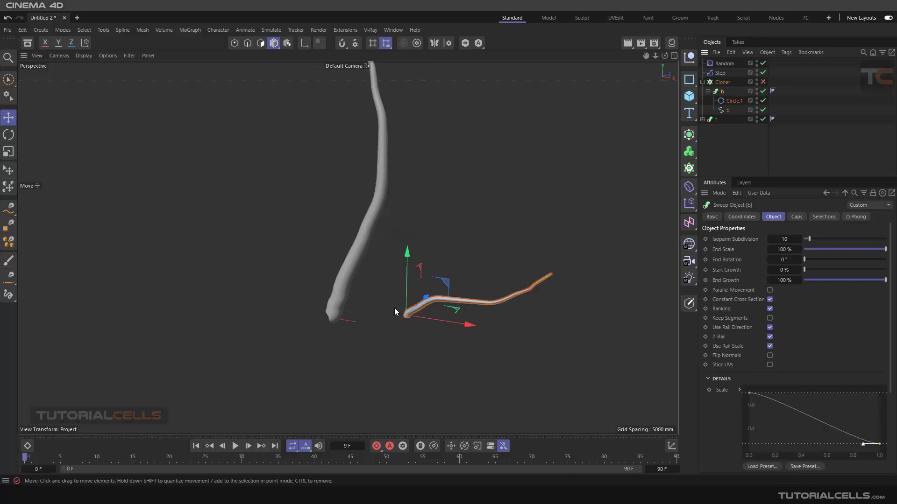
pyautogui.click(763, 83)
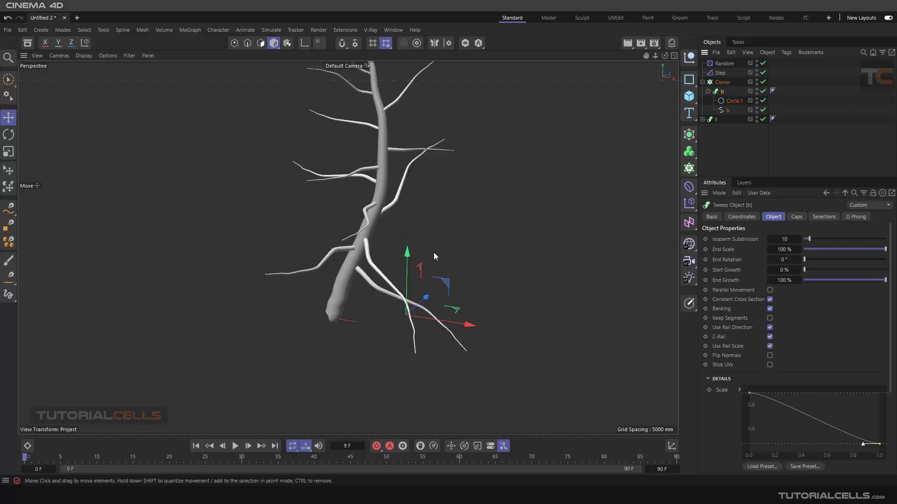
# Step: Rotate the axis of branch Sweep b so the cloned branches angle upward from the trunk, and leave axis editing
pyautogui.click(304, 42)
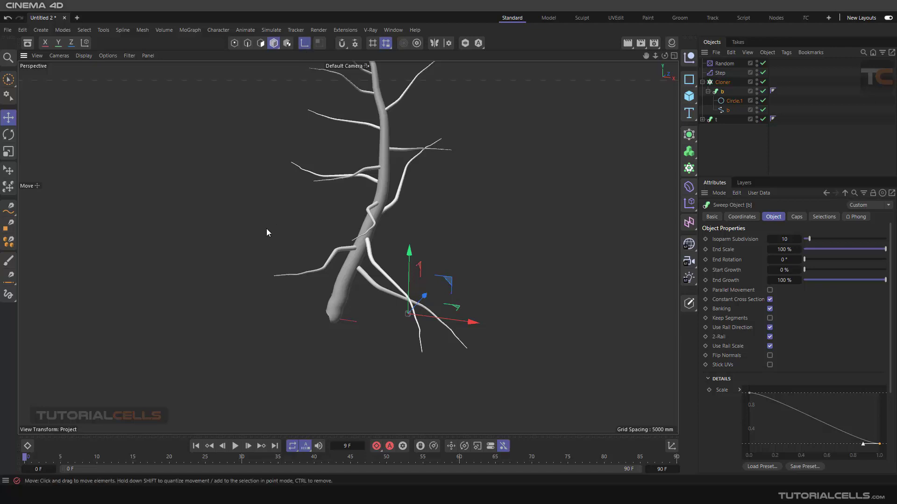
pyautogui.click(9, 134)
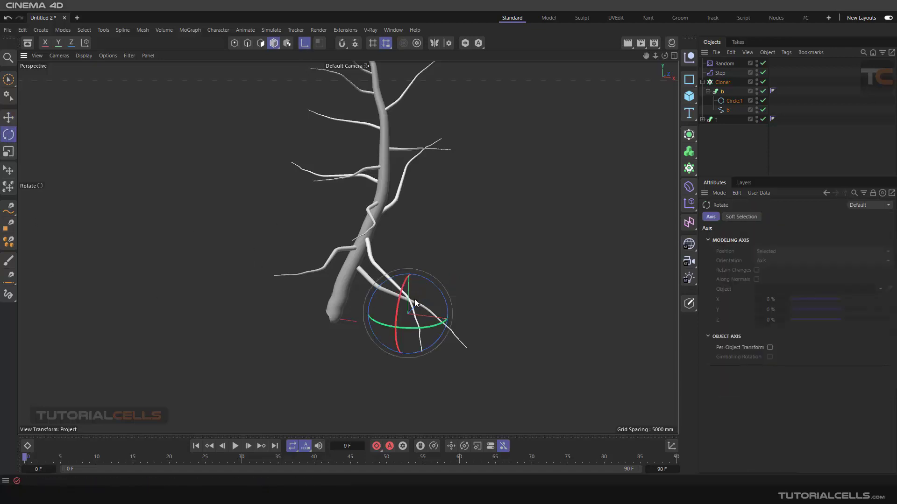
pyautogui.moveTo(419, 298); pyautogui.dragTo(421, 260)
pyautogui.keyDown('alt'); pyautogui.moveTo(383, 252); pyautogui.dragTo(386, 279, button='middle'); pyautogui.keyUp('alt')
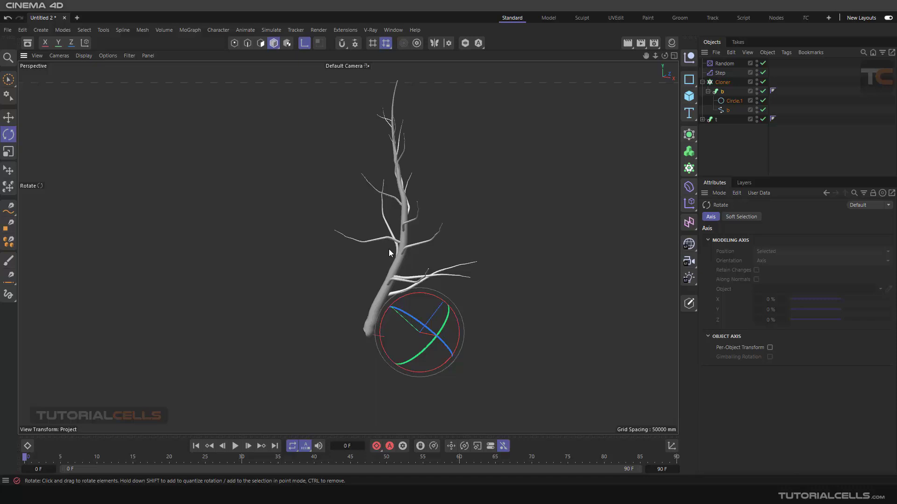
pyautogui.moveTo(389, 252)
pyautogui.keyDown('alt'); pyautogui.mouseDown()
pyautogui.moveTo(363, 248)
pyautogui.moveTo(476, 247)
pyautogui.moveTo(391, 257)
pyautogui.mouseUp(); pyautogui.keyUp('alt')
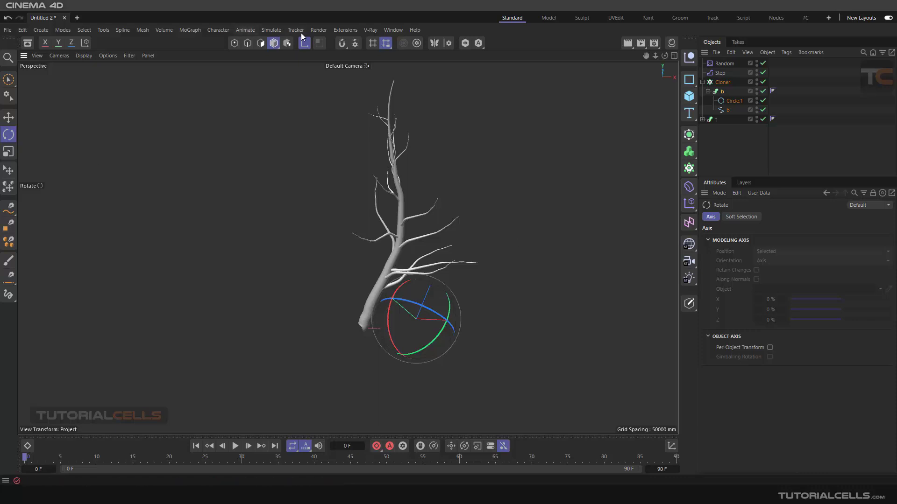
pyautogui.click(9, 117)
pyautogui.keyDown('alt'); pyautogui.moveTo(70, 129); pyautogui.dragTo(296, 194); pyautogui.keyUp('alt')
pyautogui.click(313, 234)
pyautogui.keyDown('alt'); pyautogui.moveTo(314, 237); pyautogui.dragTo(371, 228); pyautogui.keyUp('alt')
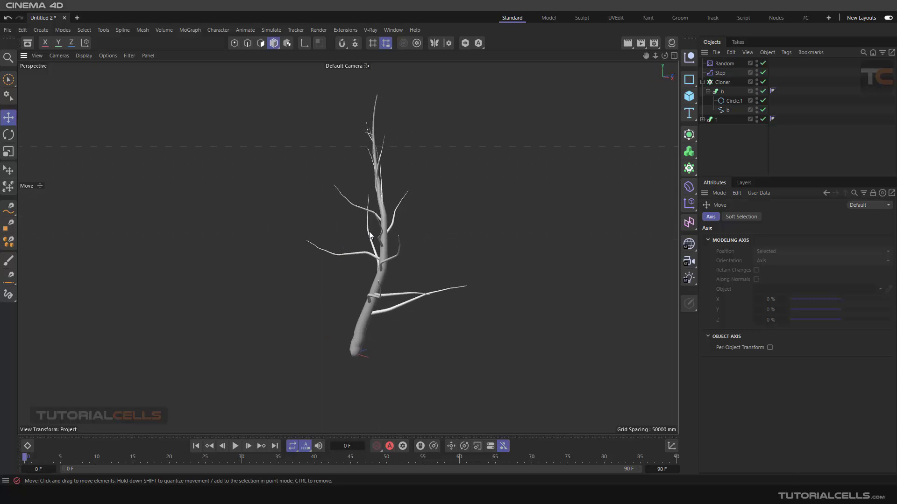
# Step: Examine the angled branch clones along the trunk from several sides, checking the Cloner's settings
pyautogui.scroll(2, 382, 231)
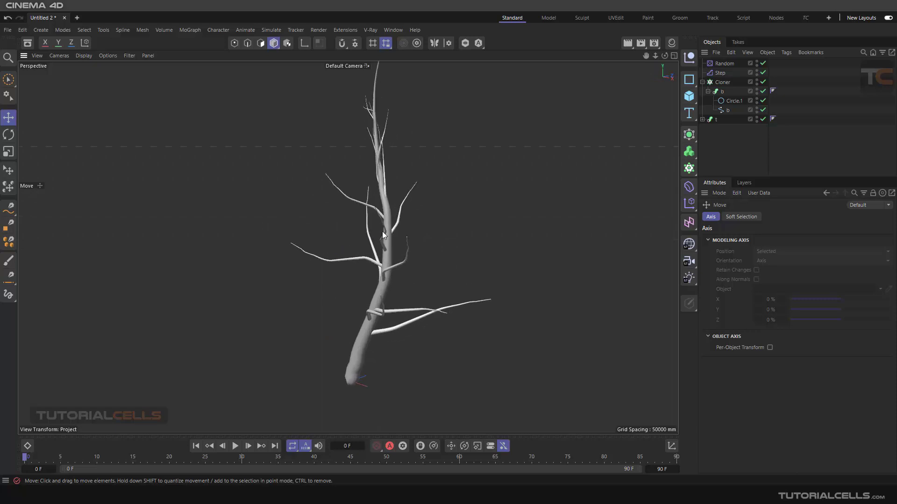
pyautogui.click(722, 90)
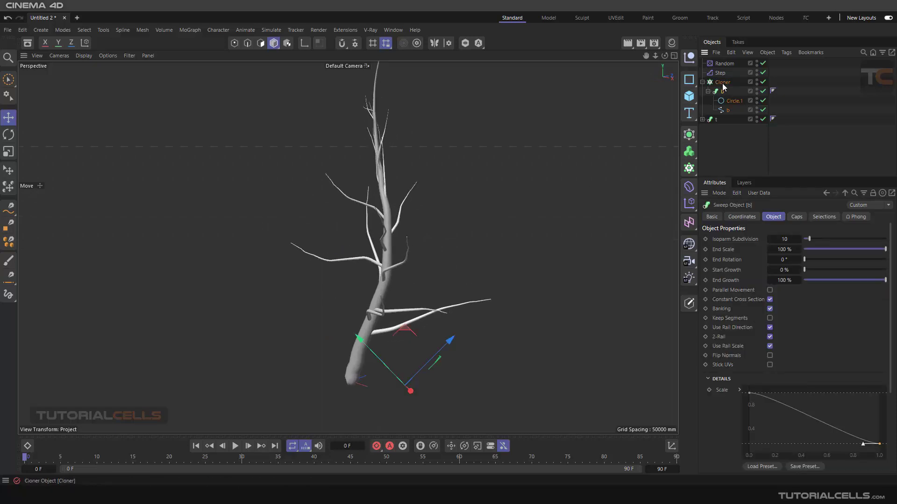
pyautogui.click(723, 82)
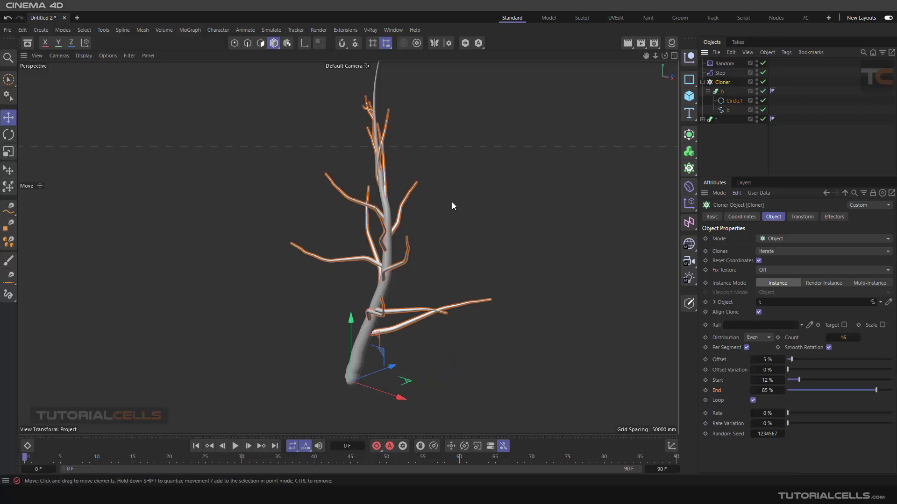
pyautogui.keyDown('alt'); pyautogui.moveTo(452, 202); pyautogui.dragTo(397, 222); pyautogui.keyUp('alt')
pyautogui.click(317, 232)
pyautogui.keyDown('alt'); pyautogui.moveTo(316, 232); pyautogui.dragTo(331, 245); pyautogui.keyUp('alt')
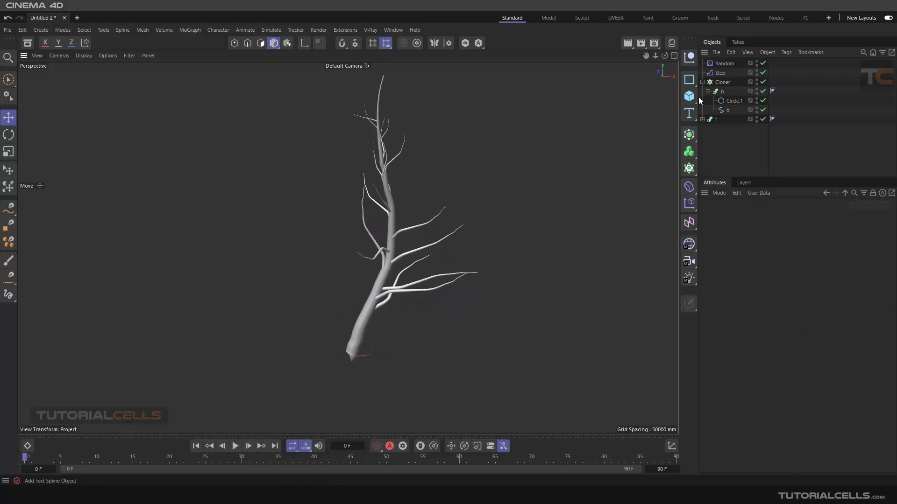
pyautogui.keyDown('alt'); pyautogui.moveTo(496, 205); pyautogui.dragTo(408, 234); pyautogui.keyUp('alt')
pyautogui.keyDown('alt'); pyautogui.moveTo(386, 268); pyautogui.dragTo(403, 282, button='middle'); pyautogui.keyUp('alt')
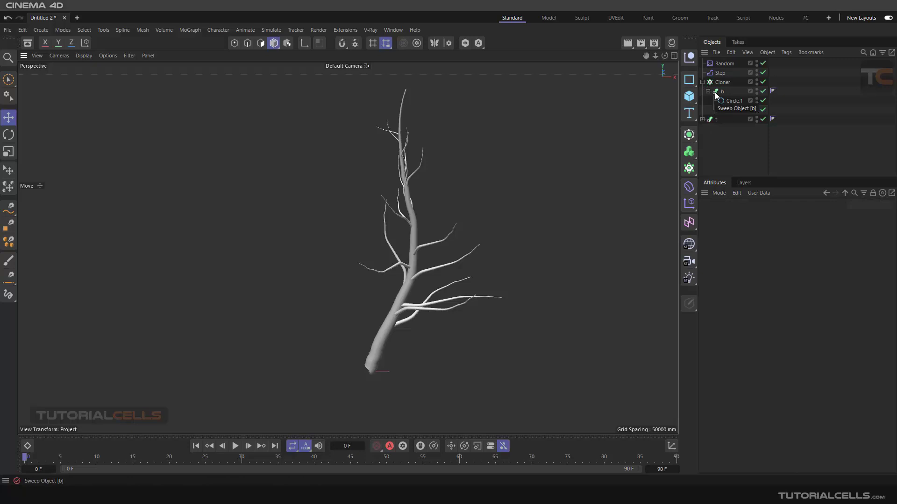
# Step: Keyframe the End Growth of trunk Sweep t at 0% on frame 0 and 100% on frame 15
pyautogui.click(711, 119)
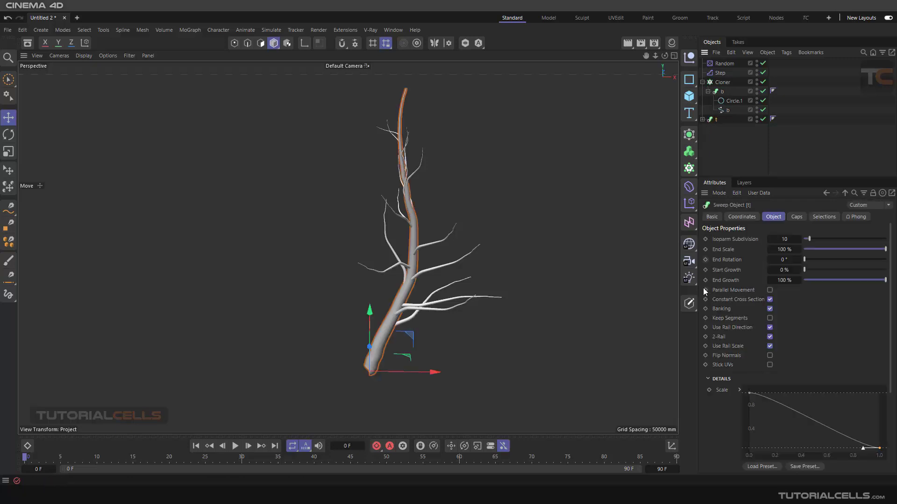
pyautogui.moveTo(884, 281); pyautogui.dragTo(758, 284)
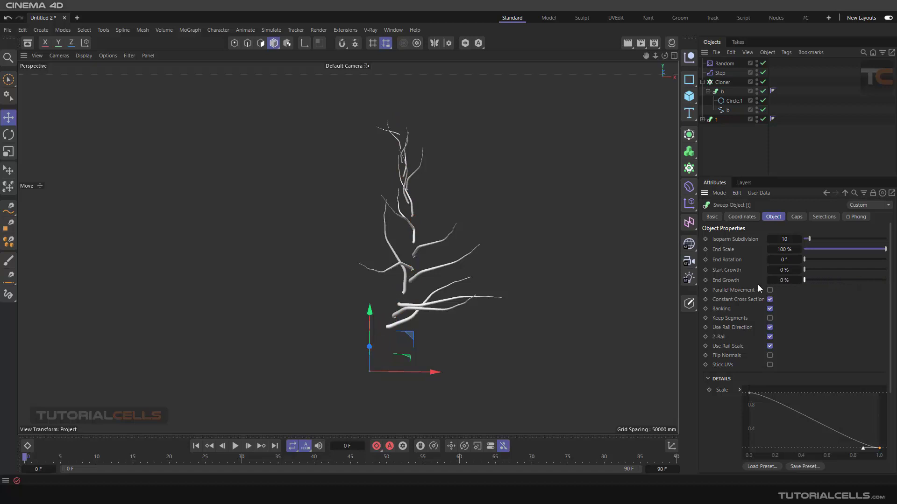
pyautogui.click(705, 280)
pyautogui.moveTo(40, 459); pyautogui.dragTo(132, 459)
pyautogui.moveTo(811, 280); pyautogui.dragTo(885, 279)
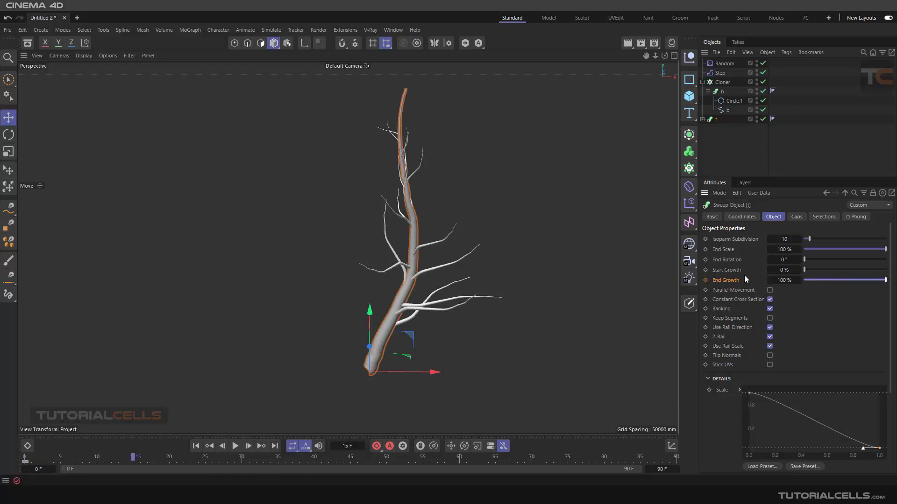
pyautogui.click(705, 280)
# Step: Play the trunk growth animation from the first frame and stop it
pyautogui.click(195, 446)
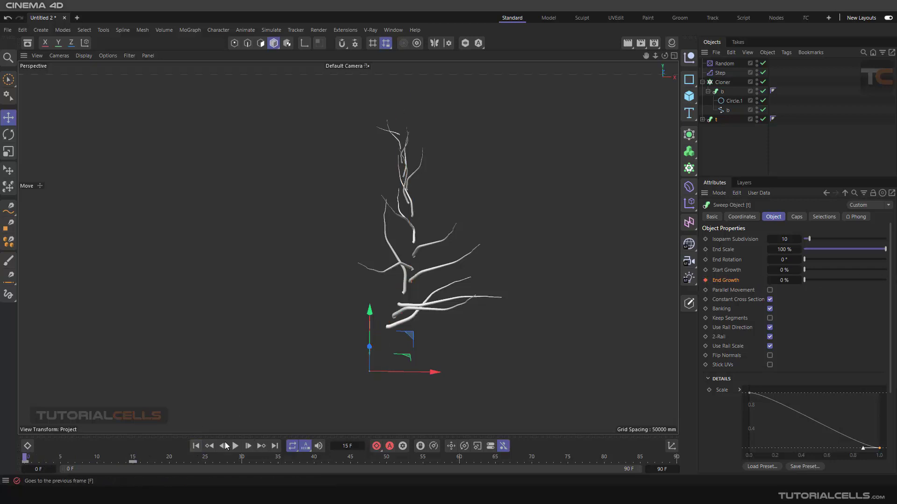
pyautogui.click(235, 446)
pyautogui.click(235, 446)
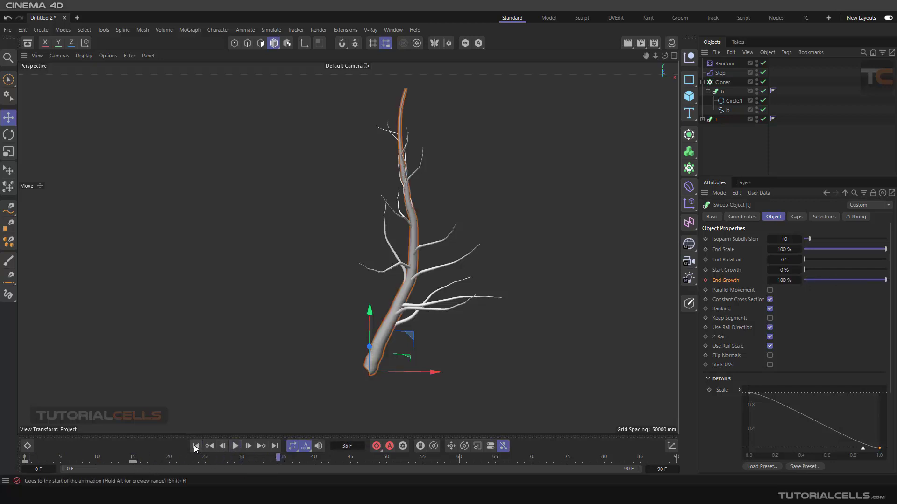
# Step: Move the trunk's second End Growth keyframe to frame 35 and play back the slower growth
pyautogui.click(140, 461)
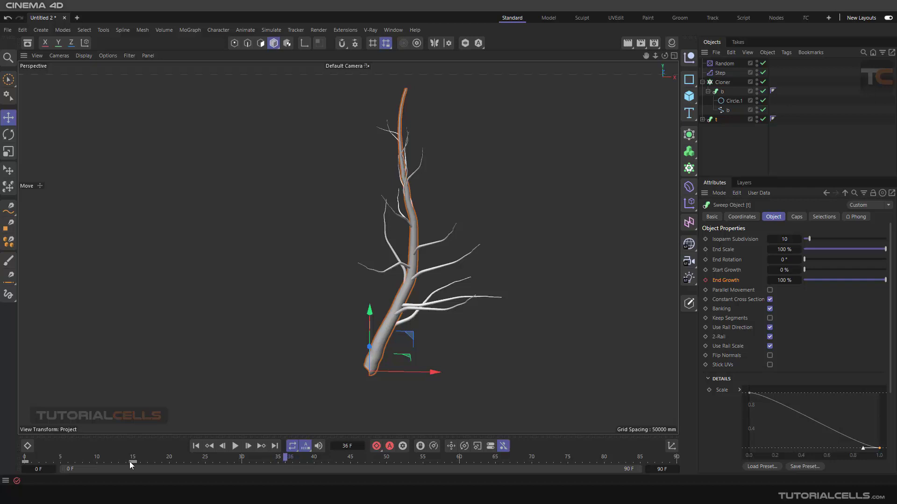
pyautogui.moveTo(134, 462); pyautogui.dragTo(276, 461)
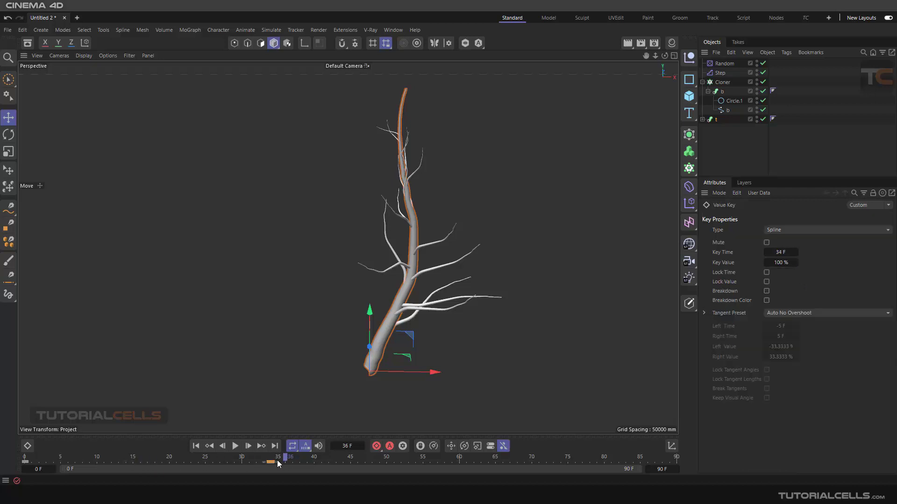
pyautogui.click(211, 447)
pyautogui.click(235, 446)
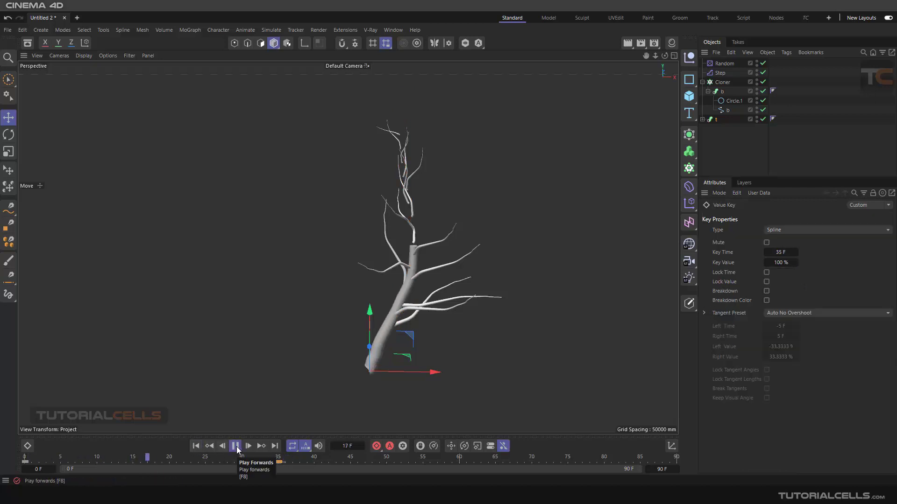
pyautogui.click(235, 446)
# Step: Keyframe the End Growth of branch Sweep b at 0% on frame 35 and 100% on frame 51
pyautogui.click(277, 461)
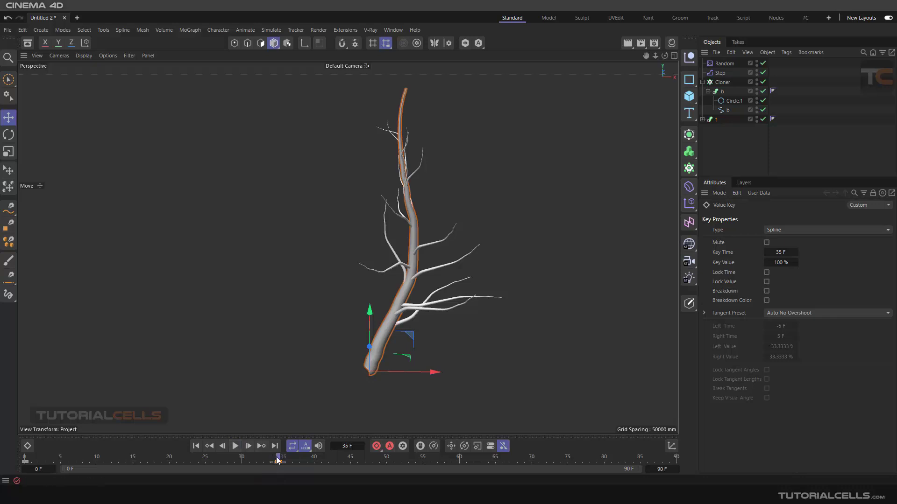
pyautogui.click(722, 91)
pyautogui.moveTo(885, 280); pyautogui.dragTo(734, 280)
pyautogui.click(705, 280)
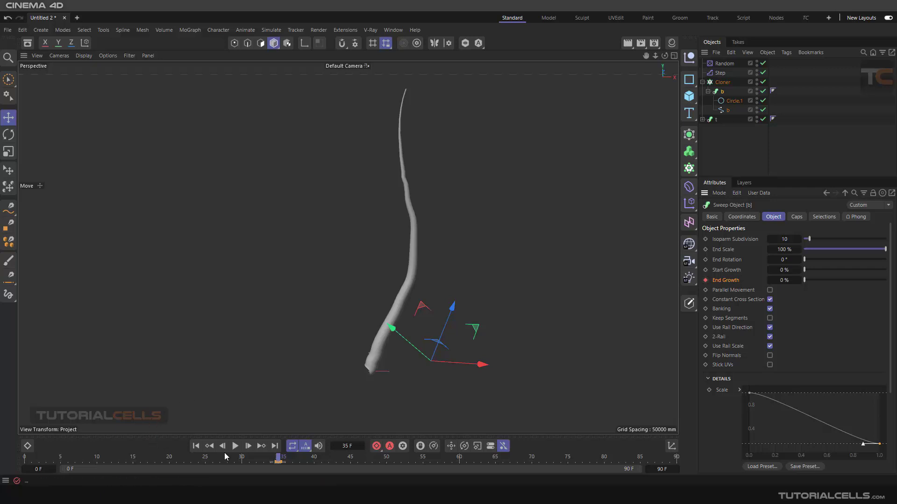
pyautogui.moveTo(279, 457); pyautogui.dragTo(393, 457)
pyautogui.moveTo(809, 279); pyautogui.dragTo(886, 281)
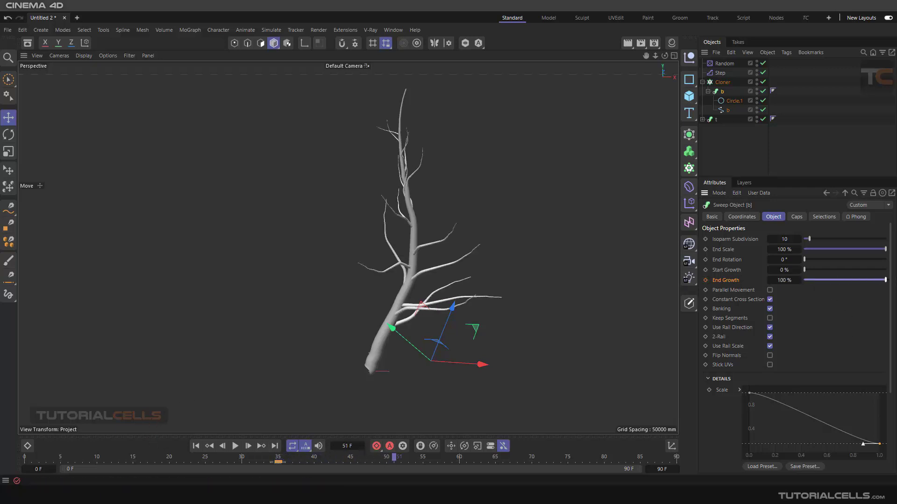
pyautogui.click(705, 280)
# Step: Play the full trunk and branch growth from the start, then inspect the grown tree from other angles
pyautogui.click(195, 446)
pyautogui.click(235, 446)
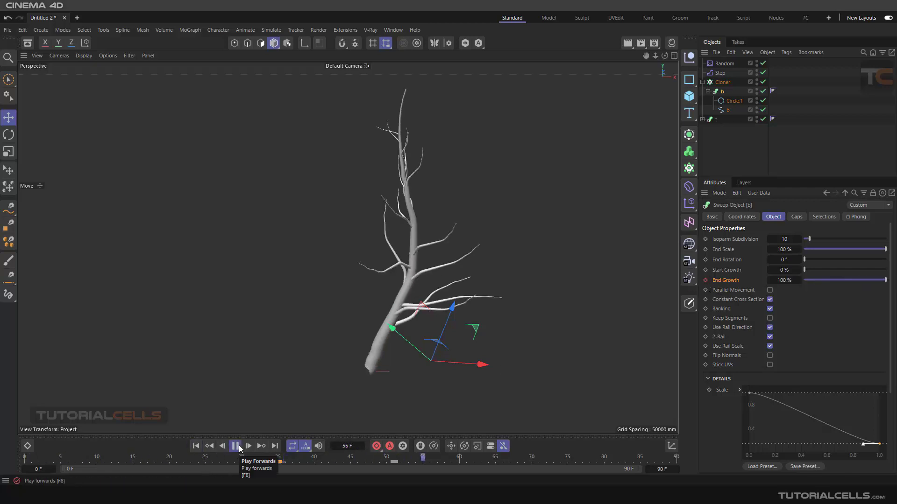
pyautogui.click(238, 447)
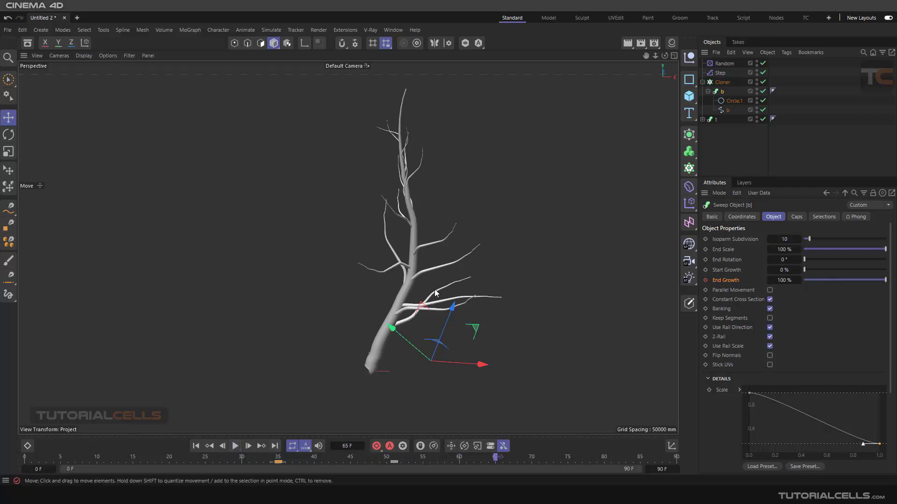
pyautogui.keyDown('alt'); pyautogui.moveTo(386, 343); pyautogui.dragTo(400, 304); pyautogui.keyUp('alt')
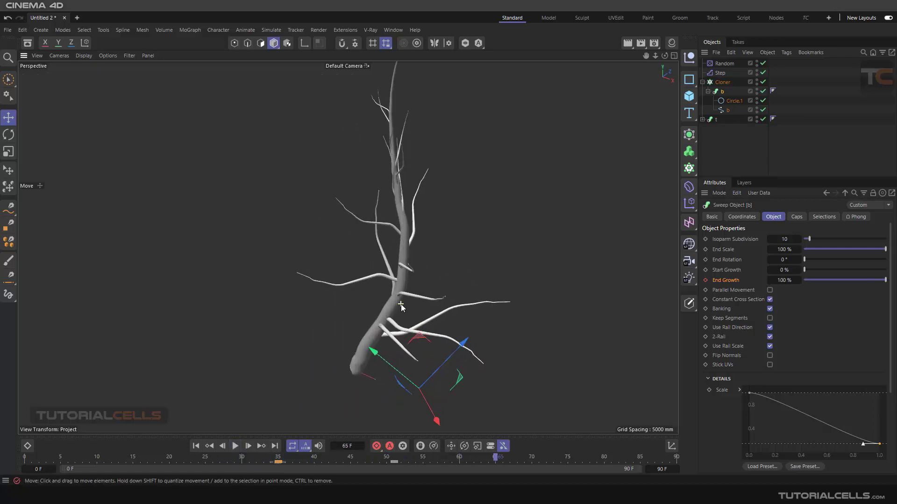
pyautogui.keyDown('alt'); pyautogui.moveTo(401, 304); pyautogui.dragTo(445, 321, button='right'); pyautogui.keyUp('alt')
pyautogui.click(561, 239)
pyautogui.keyDown('alt'); pyautogui.moveTo(562, 239); pyautogui.dragTo(462, 262); pyautogui.keyUp('alt')
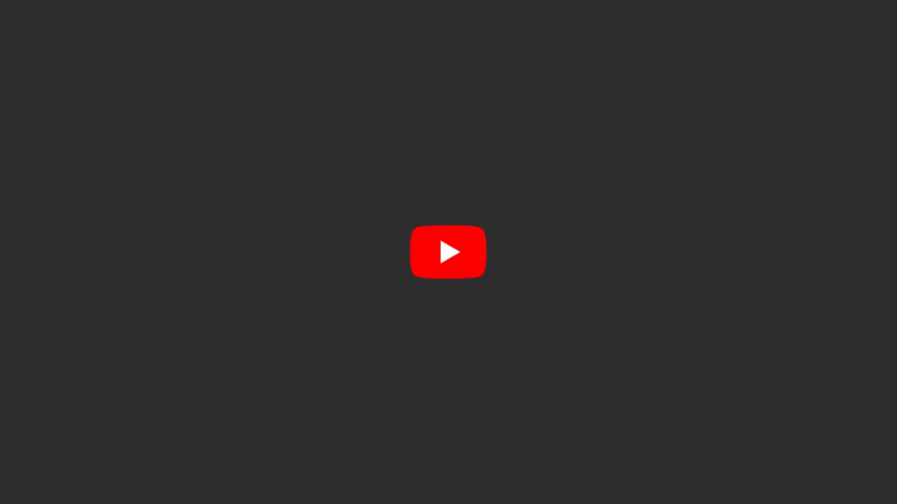